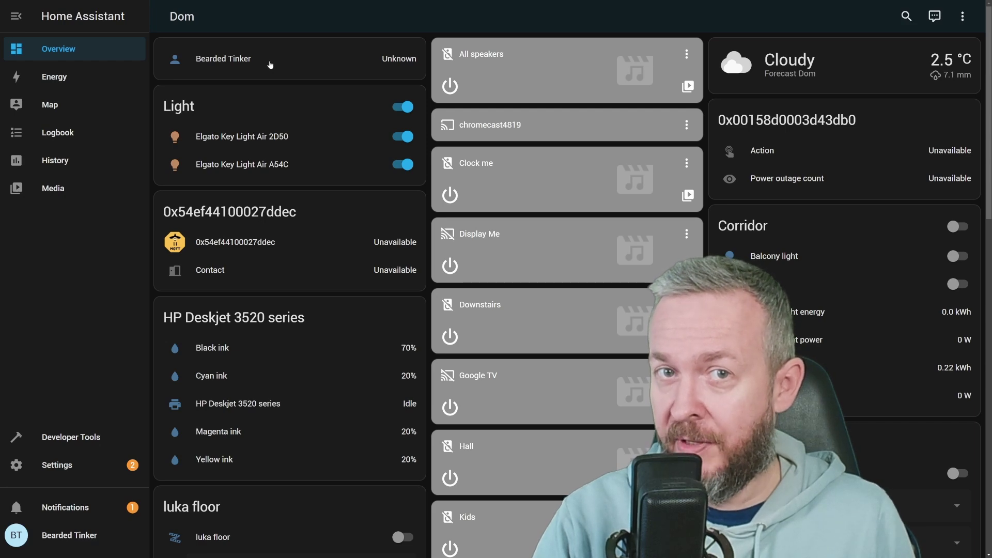
Open the Updates page under Settings > System, showing the 2 available updates.
click(61, 470)
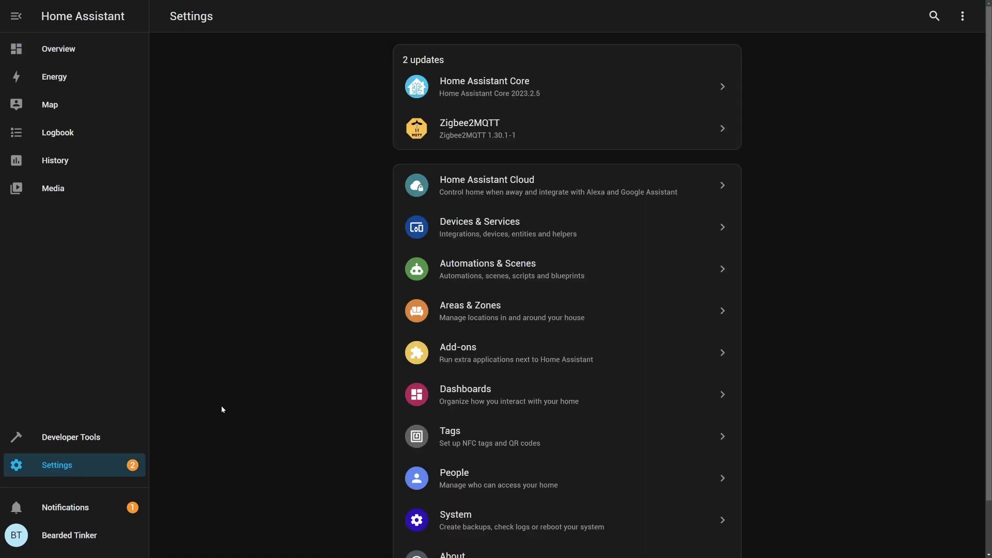
click(479, 514)
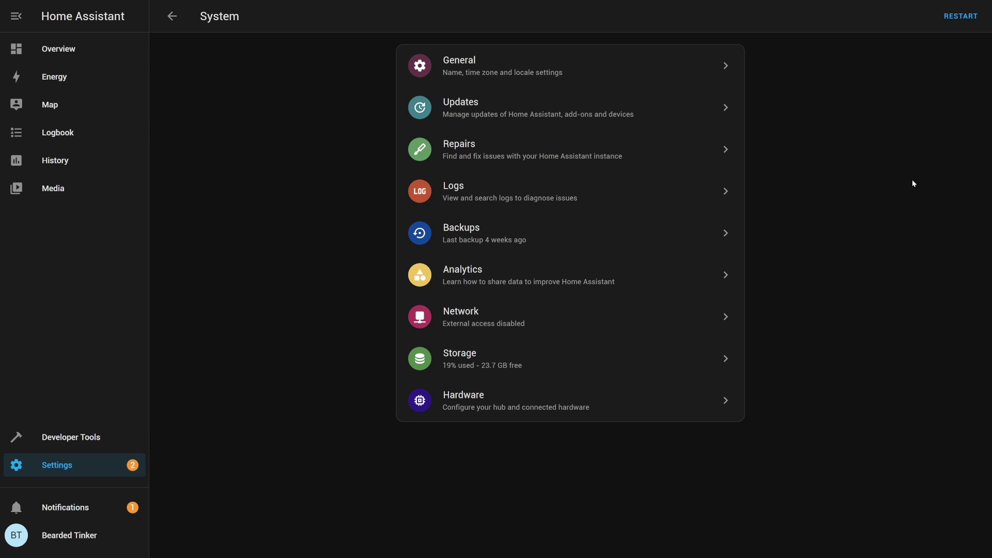
click(491, 118)
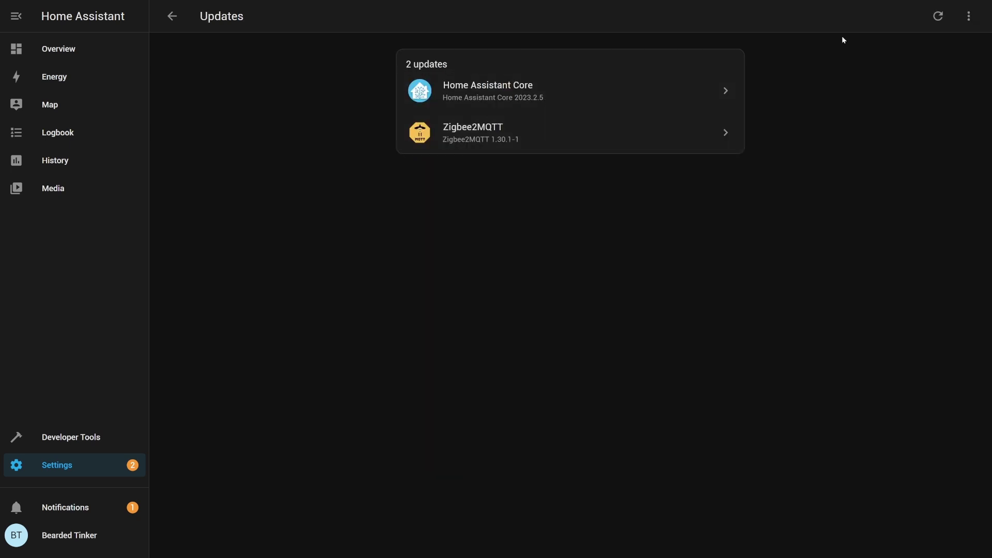
Bring up the Join beta channel prompt, then try the Leave beta channel option.
click(967, 20)
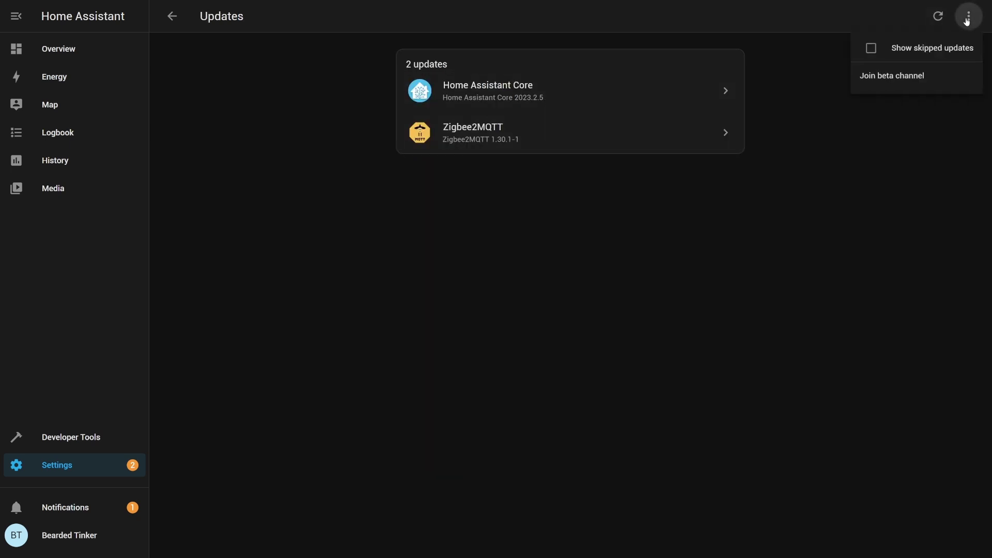
click(896, 78)
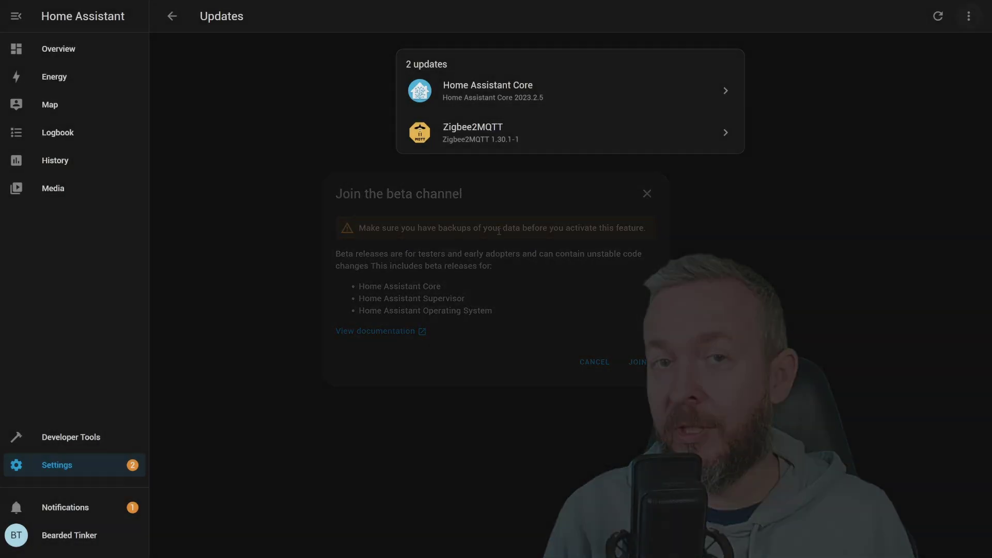
click(968, 16)
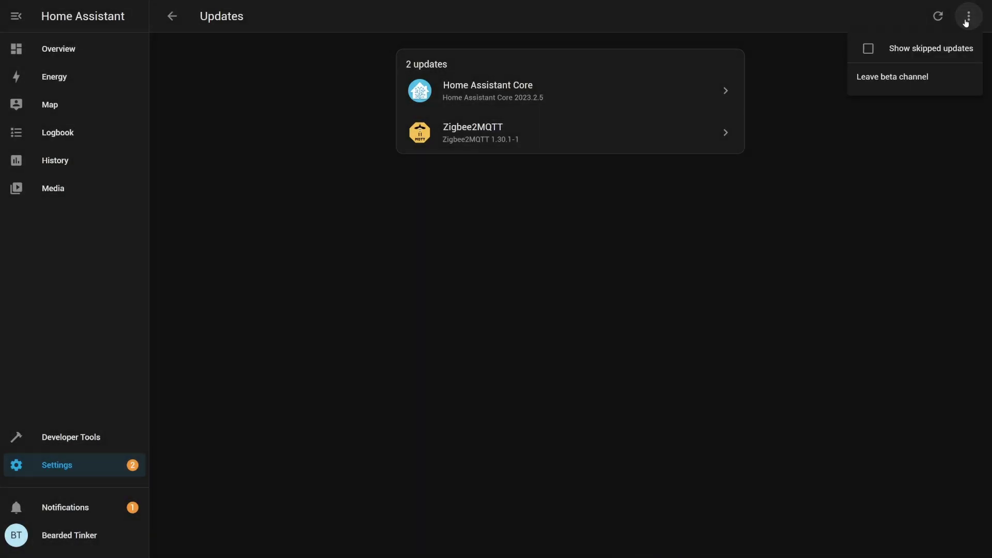
click(903, 78)
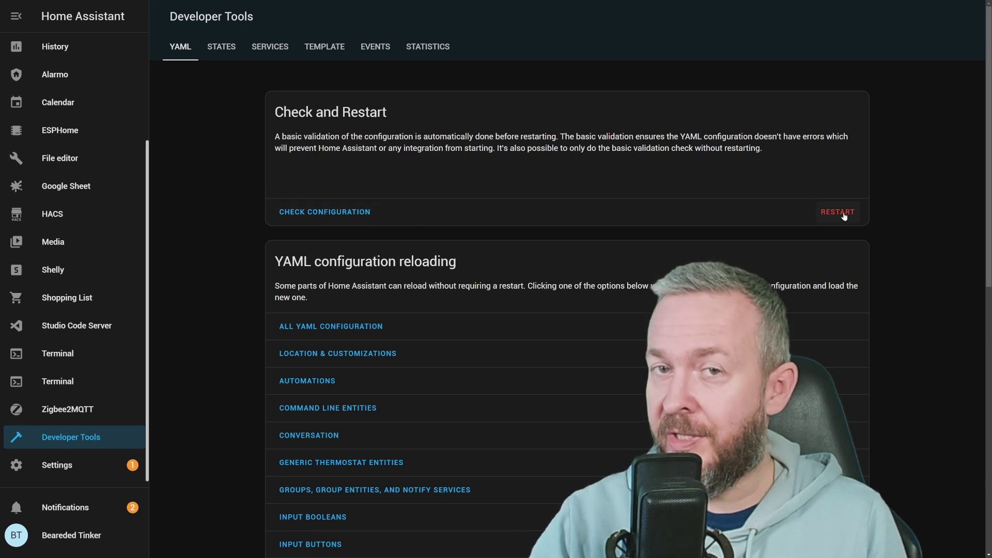
Scroll the Developer Tools YAML page through the reload options down to Zones.
scroll(399, 256, down, 1)
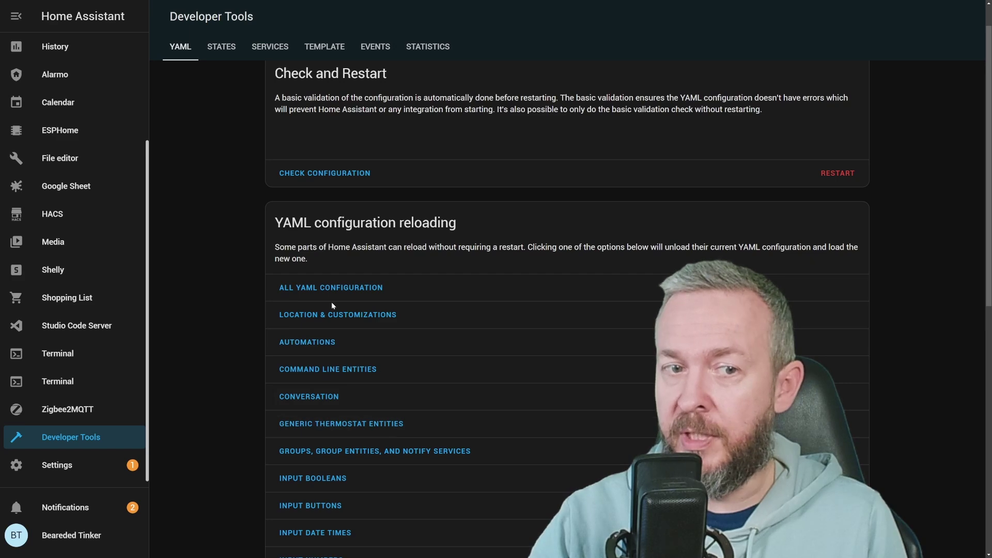
scroll(331, 302, down, 6)
scroll(324, 320, down, 4)
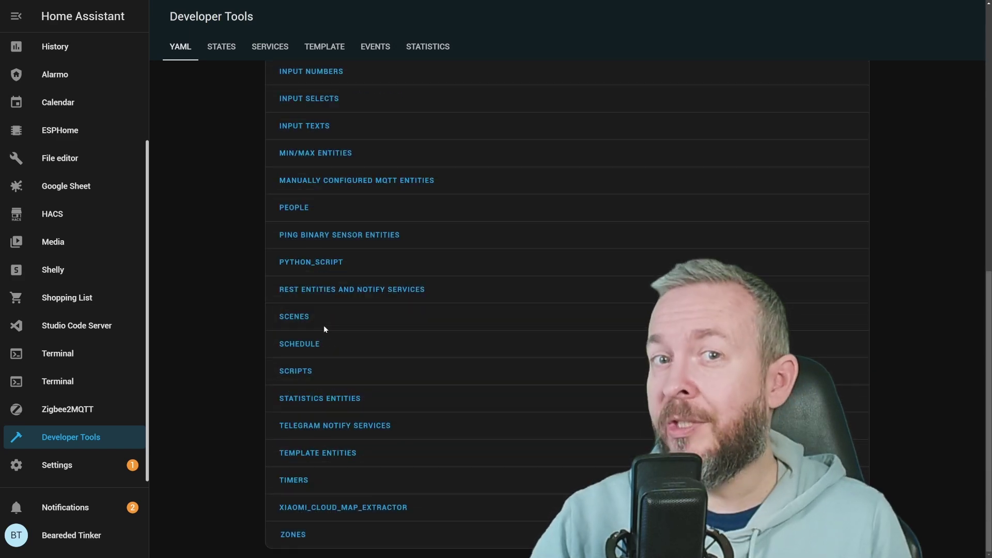
Quick reload the YAML configuration from the System page's advanced restart options, then dismiss the Restart dialog.
click(50, 465)
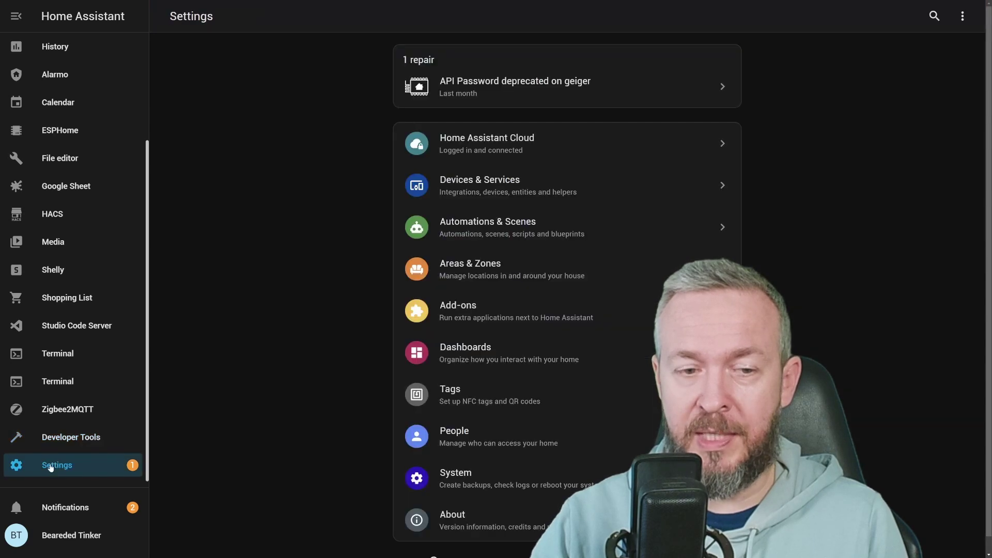
click(454, 472)
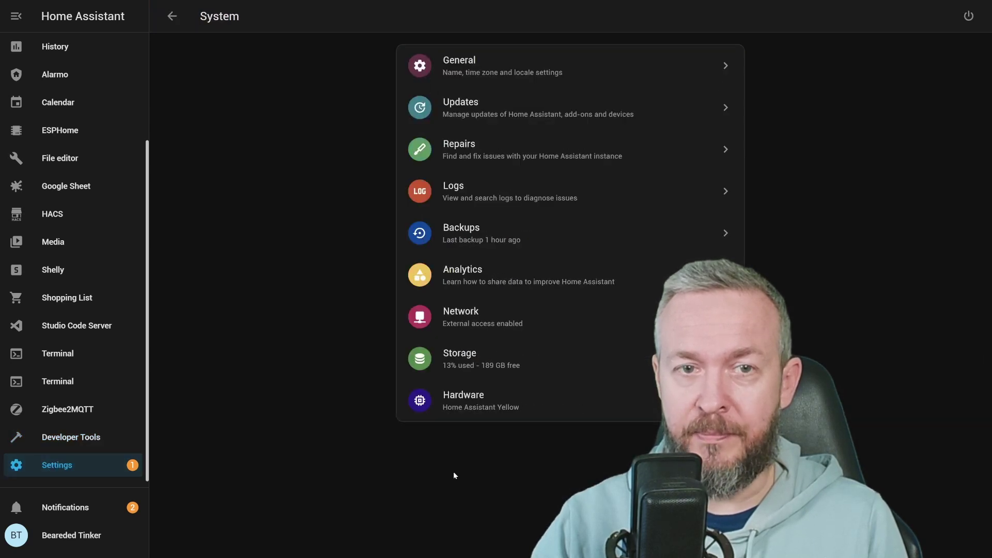
click(967, 17)
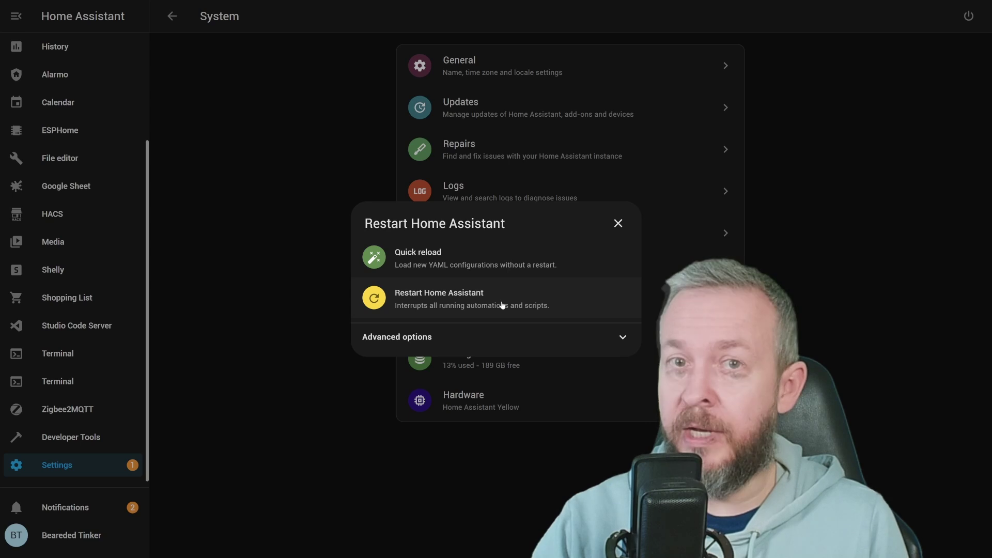
click(432, 336)
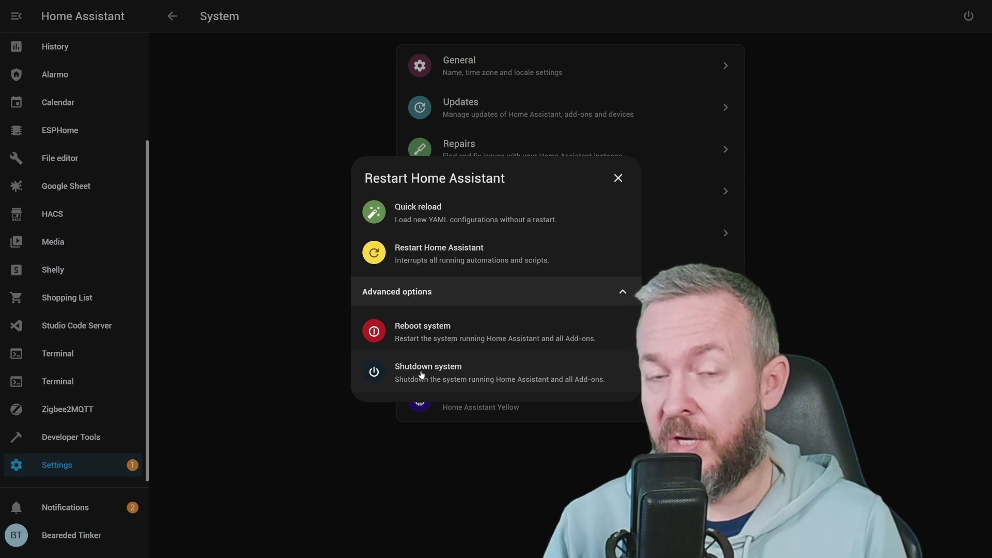
click(455, 213)
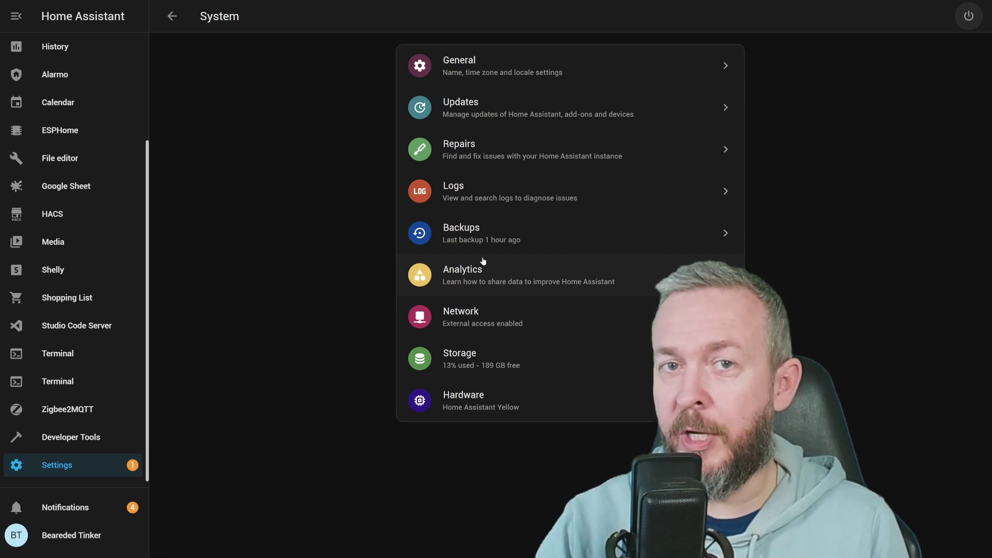
click(965, 11)
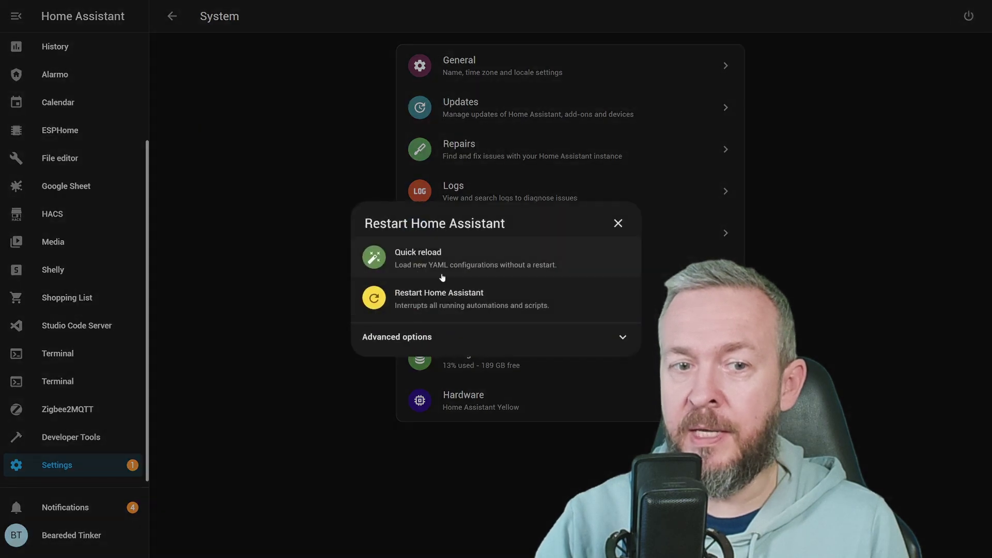
click(424, 305)
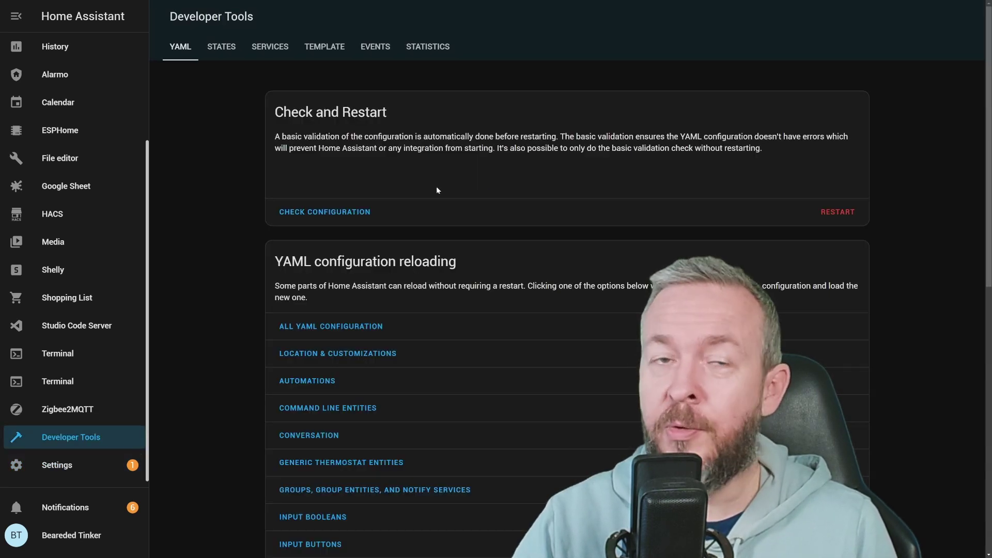
Open the Developer Tools page.
click(269, 47)
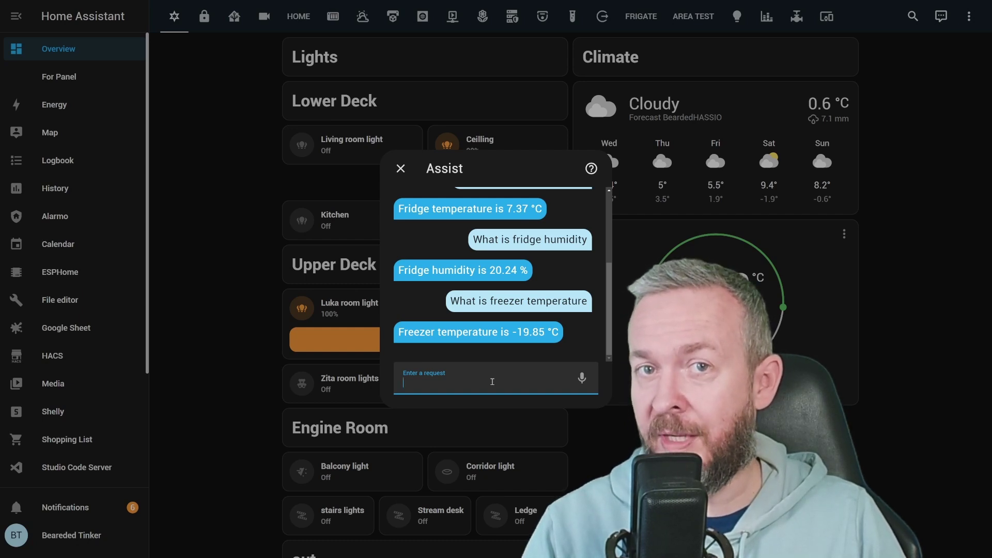
Ask Assist 'what is the state of front door' and get the locked reply.
key(Escape)
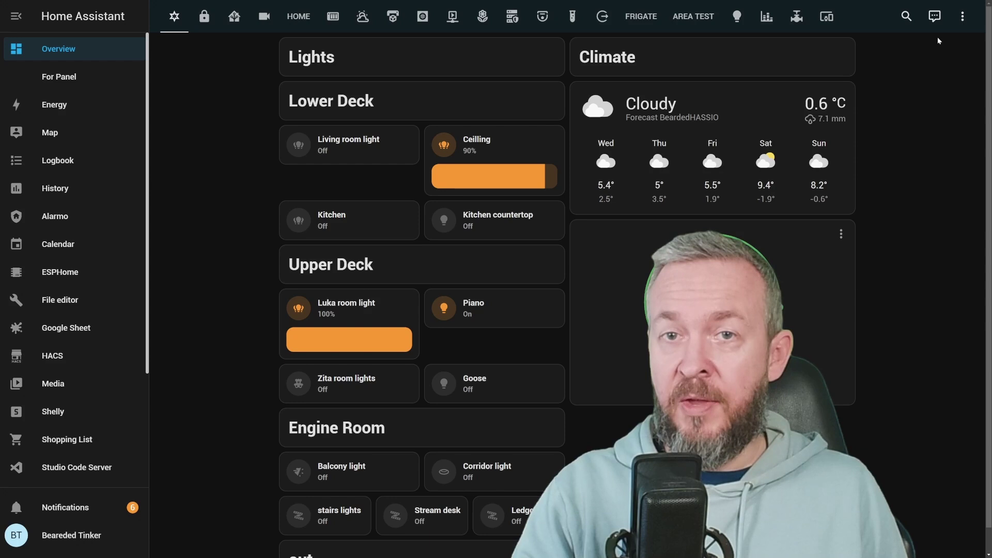
click(940, 16)
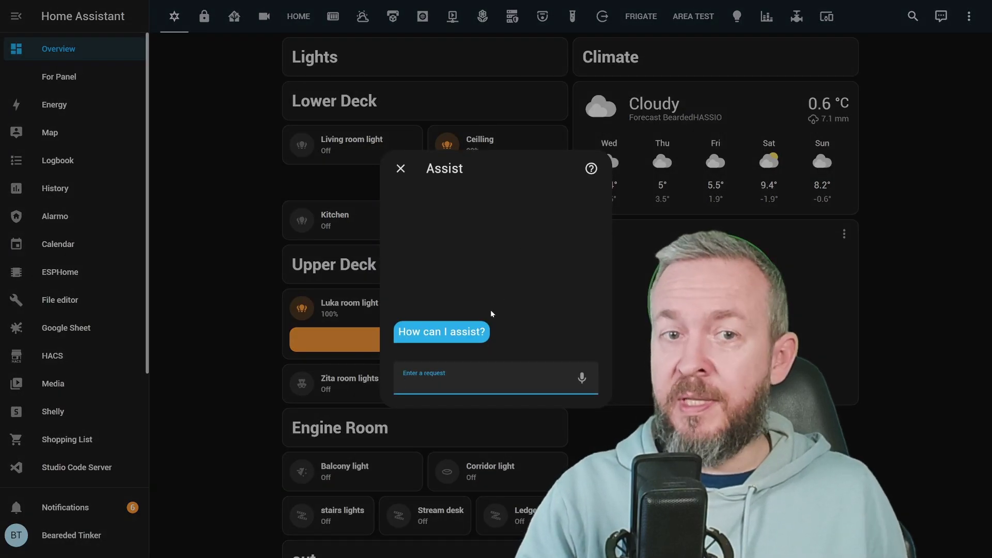
text(what is the state of front door)
key(Return)
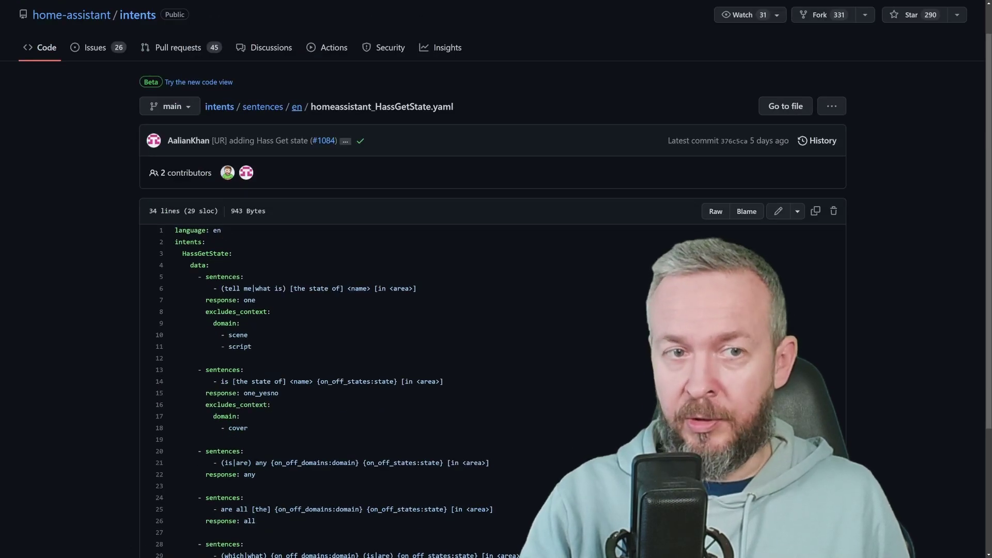
Go up to the sentences/en folder and scroll through its English sentence files.
click(297, 107)
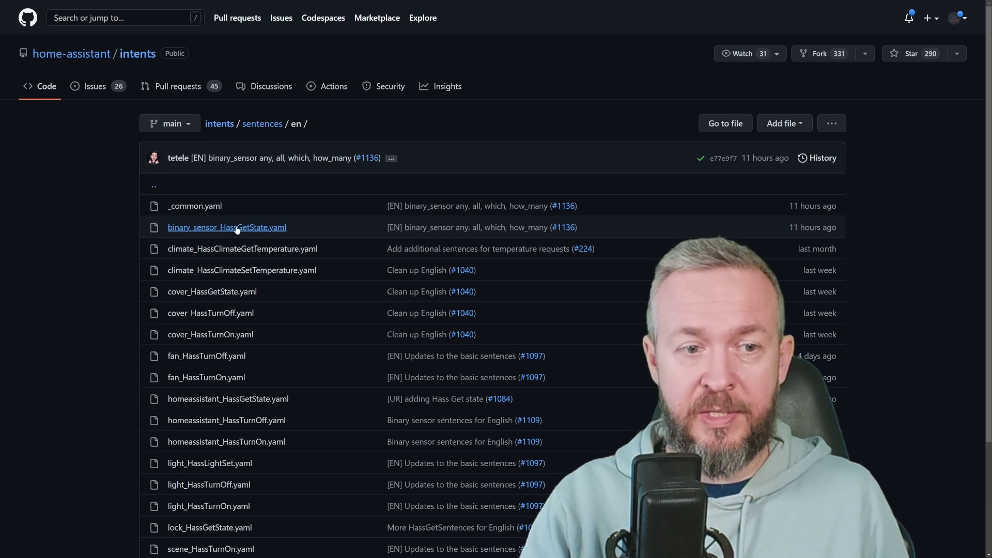
scroll(218, 412, down, 2)
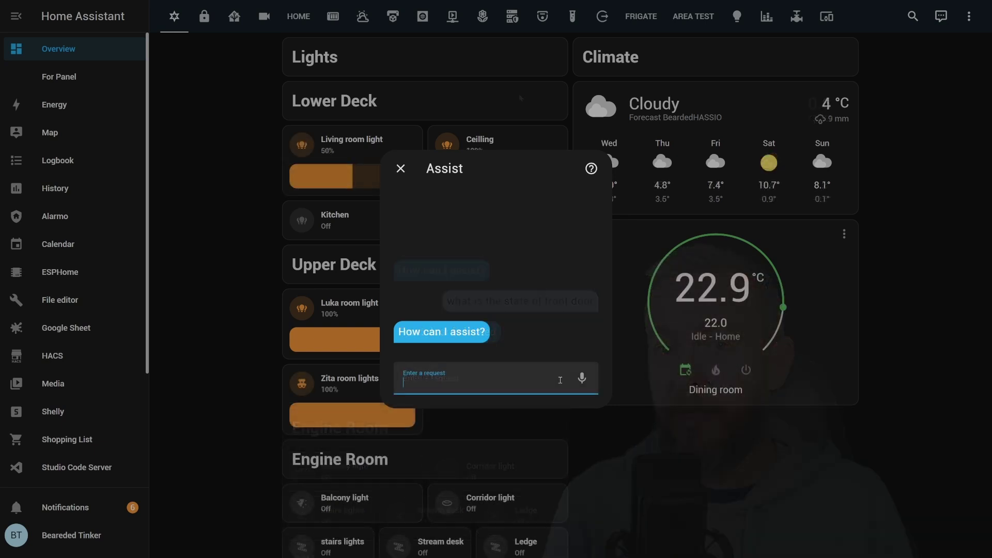
Tell Assist 'Turn the luka room lights off', then 'Turn the zita room light s on'.
text(Turn the lu)
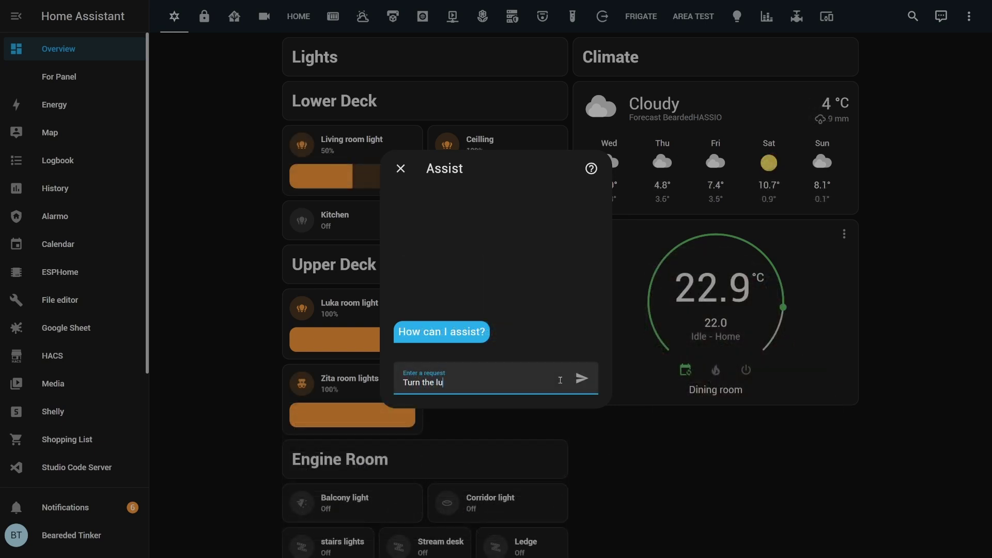
text(ka room lights off)
key(Return)
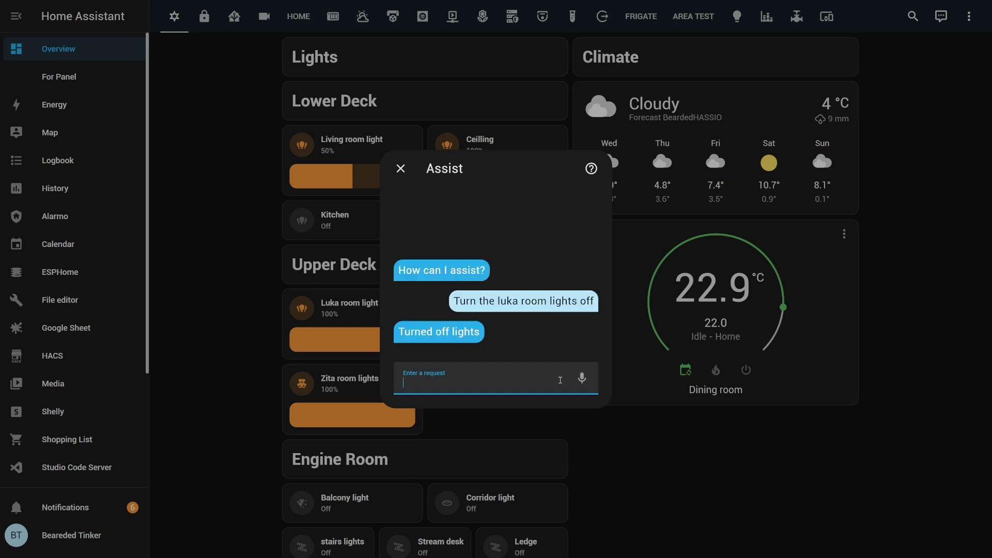
text(Turn the zita room light )
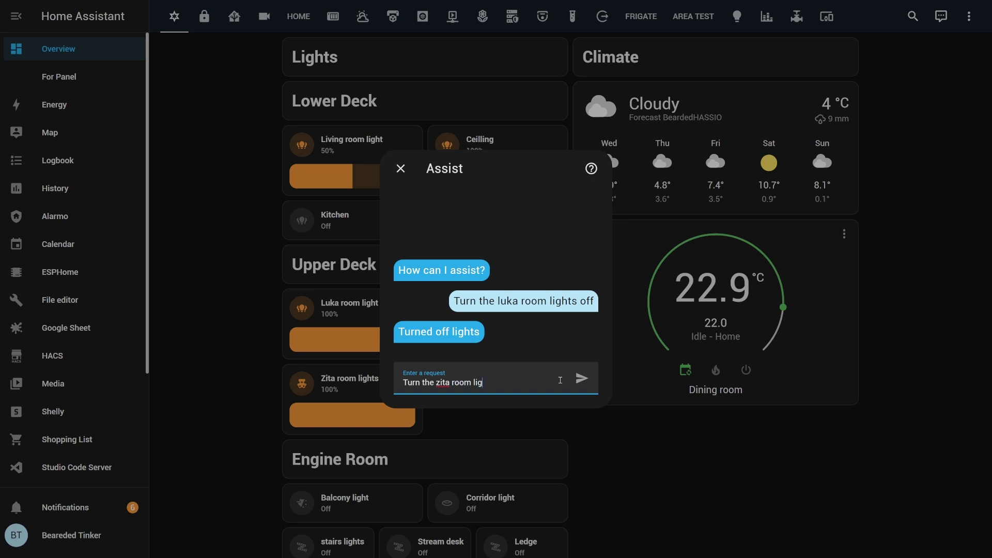
text(s on)
key(Return)
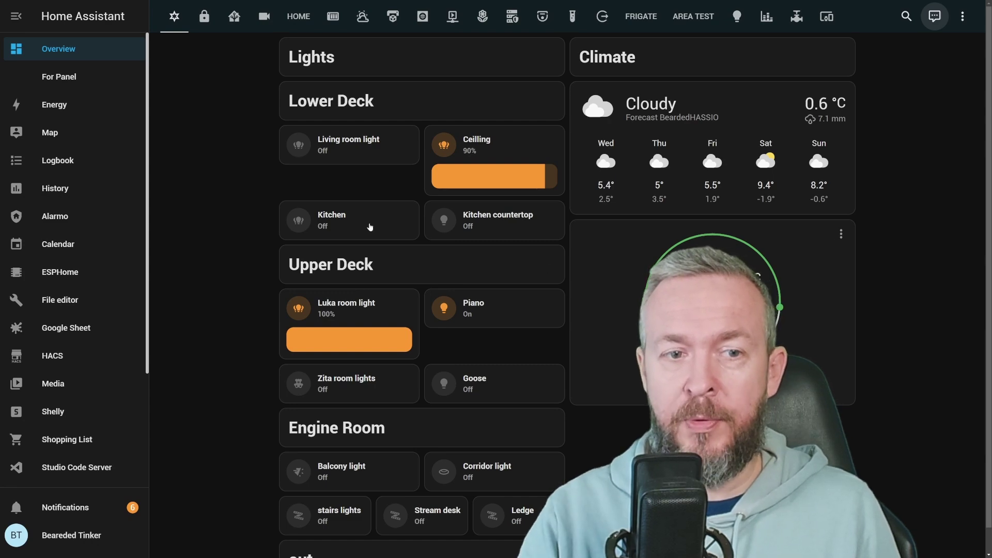
Open the Entities list and expand the Front Door Sensor Battery's attributes.
scroll(75, 465, down, 5)
click(75, 465)
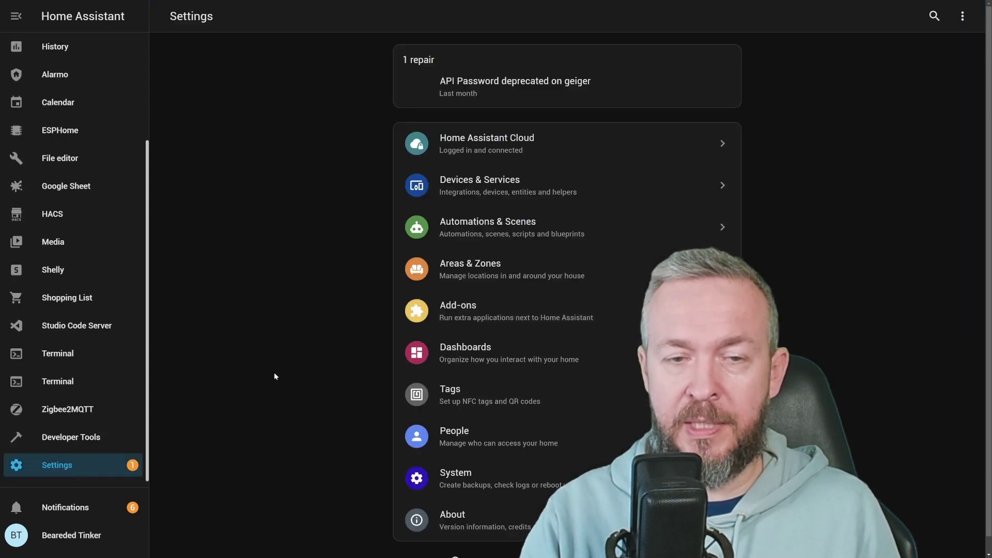
click(548, 198)
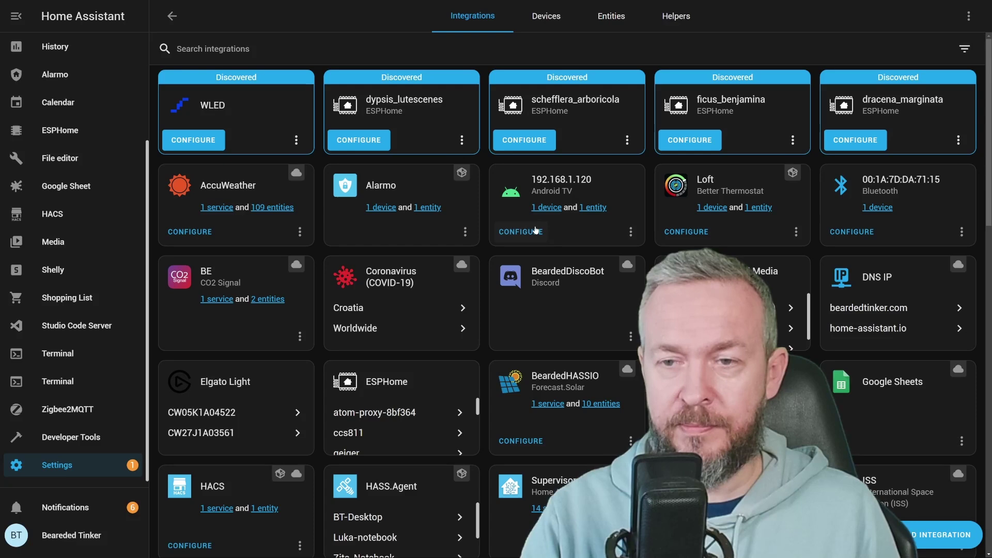
click(611, 16)
scroll(402, 238, down, 5)
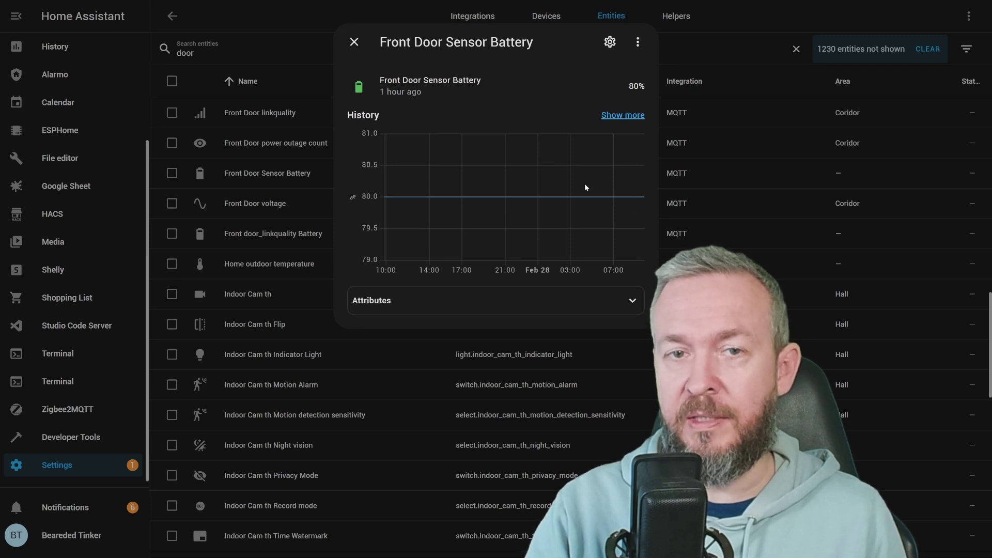
click(632, 300)
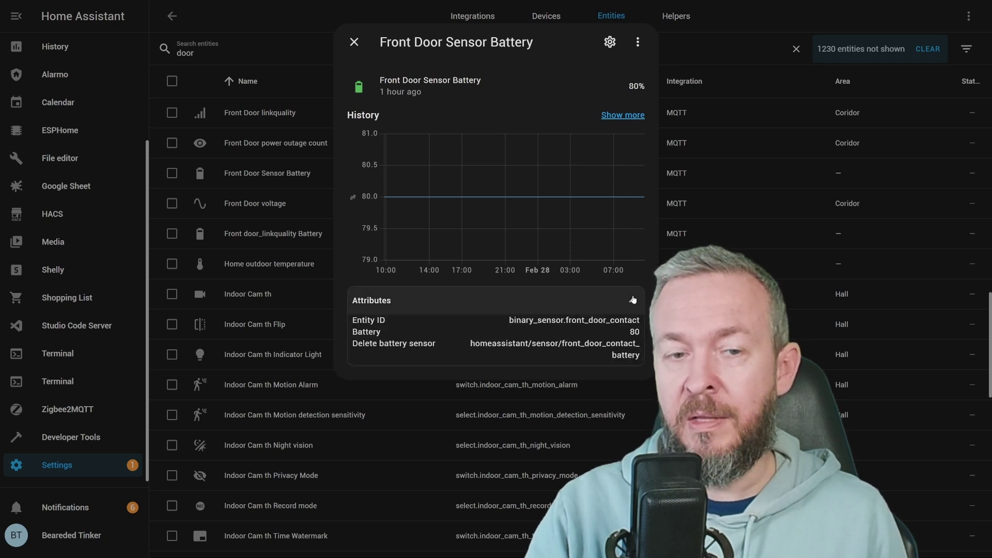
click(632, 301)
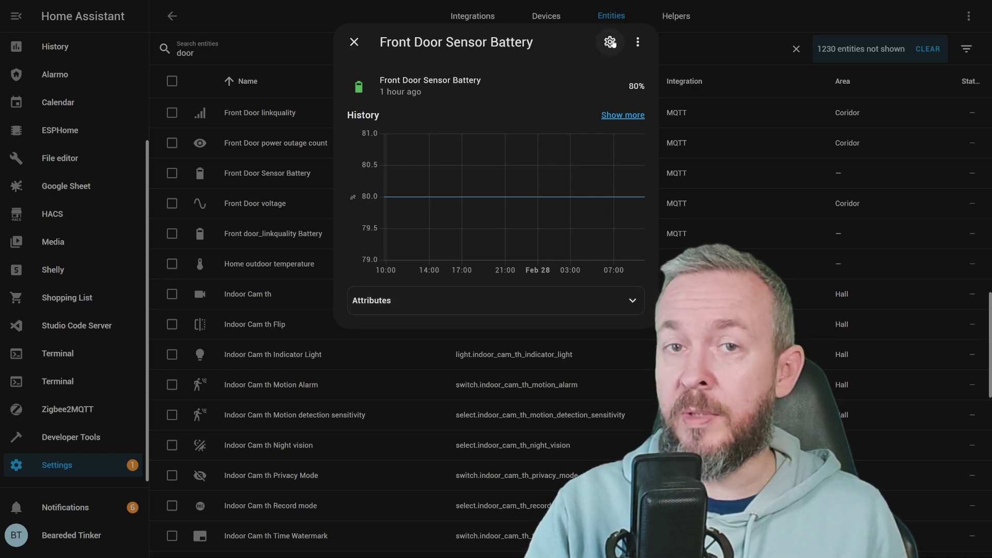
Check the battery entity's display precision, leaving Default (80), then view its related items.
click(610, 42)
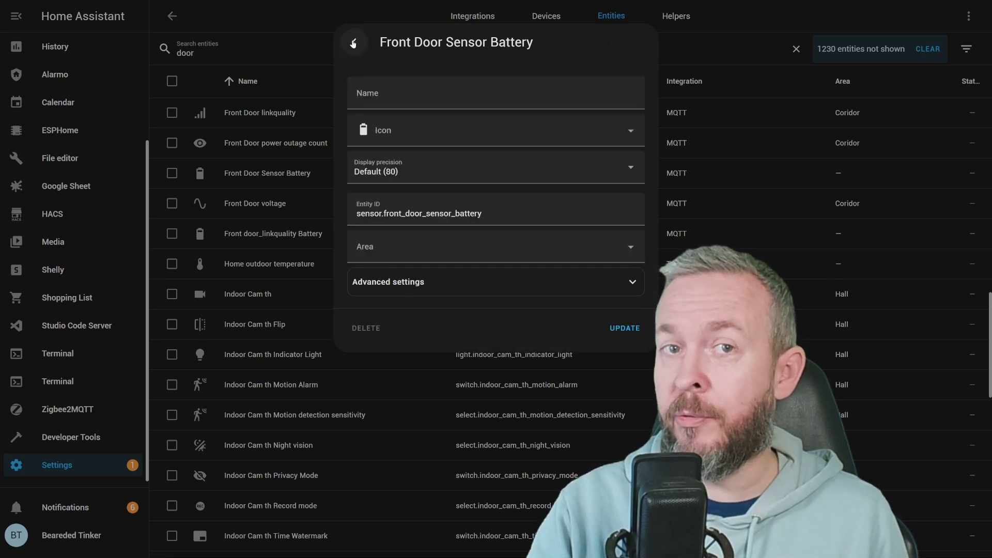
click(353, 43)
click(610, 42)
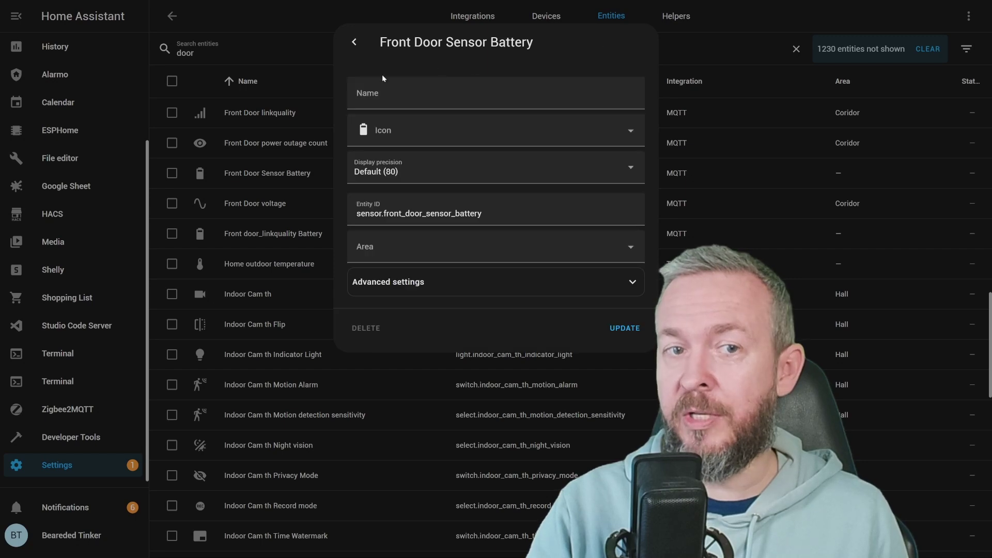
click(427, 168)
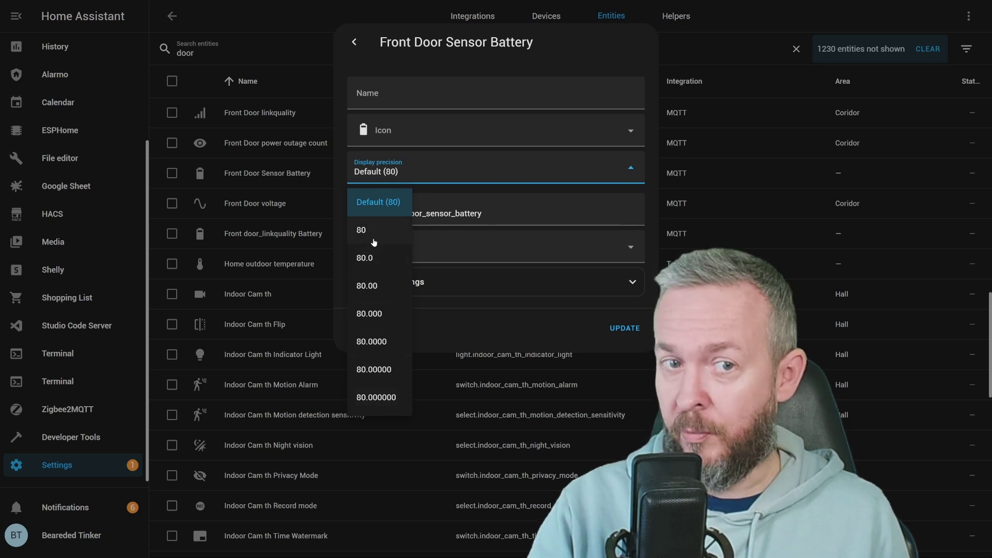
click(402, 178)
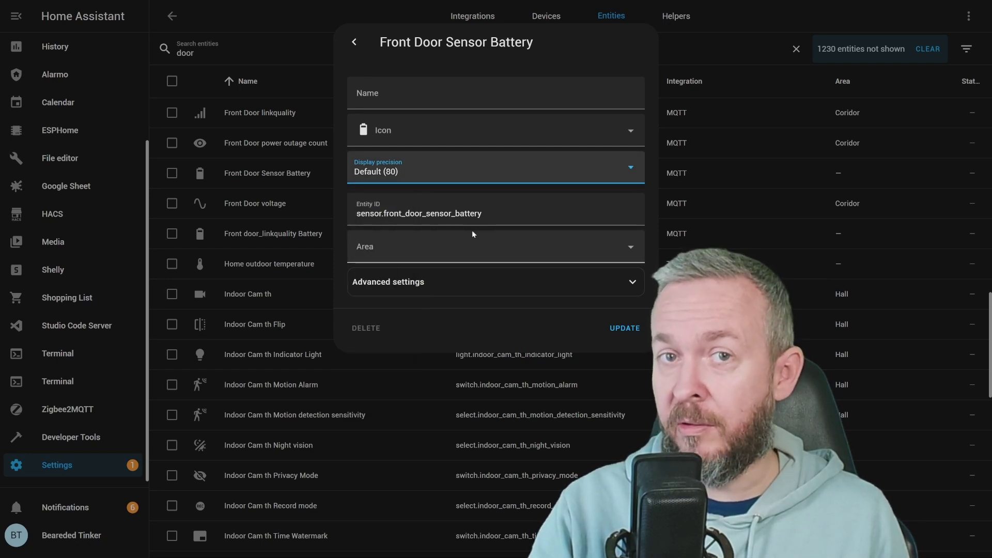
click(354, 42)
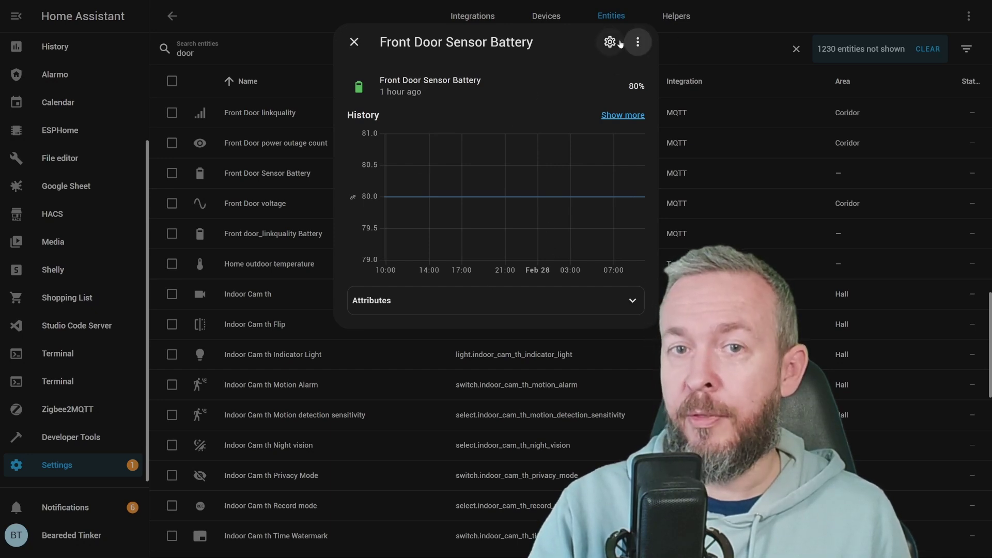
click(638, 43)
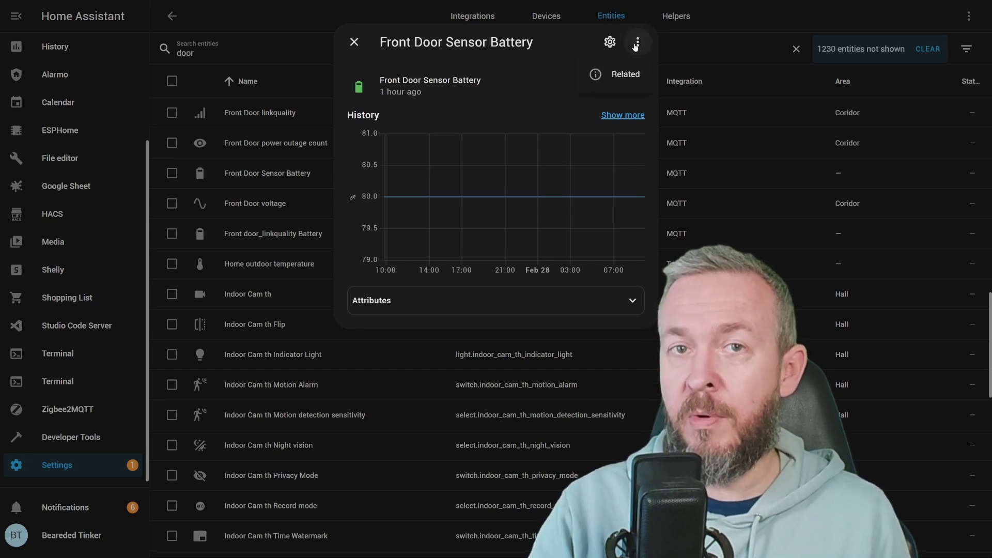
click(621, 77)
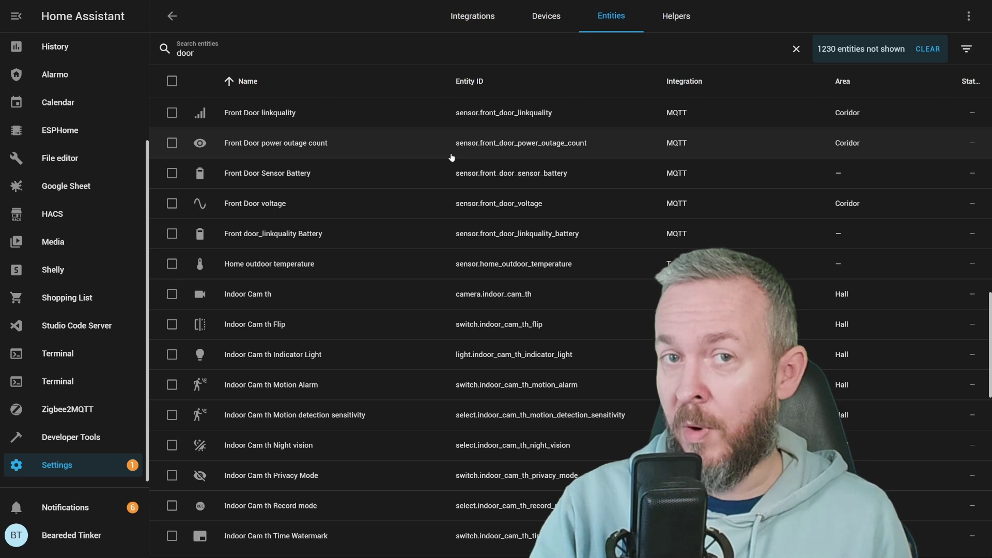
Check Indoor Cam th Motion Alarm's history and settings, then open the Indoor Cam th device page.
scroll(317, 212, down, 3)
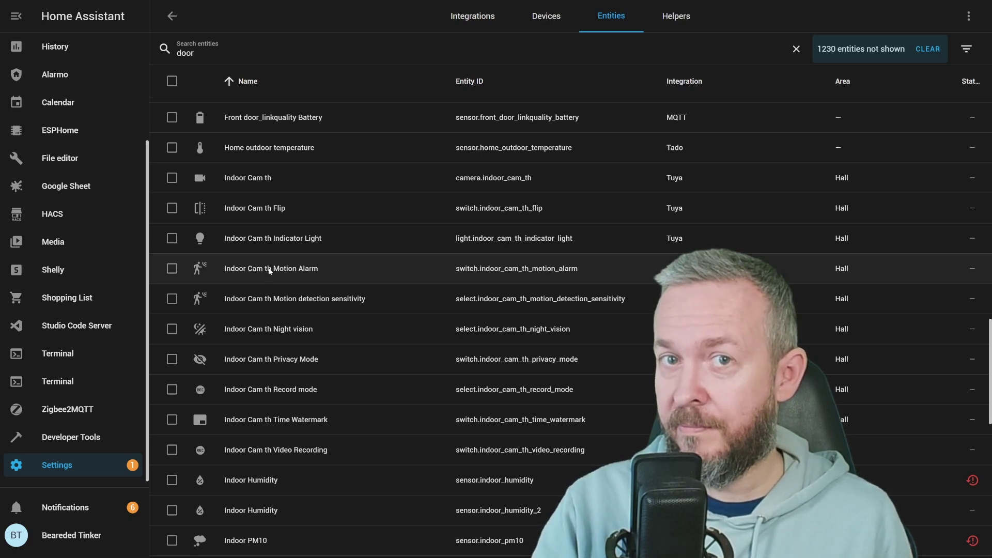
click(268, 270)
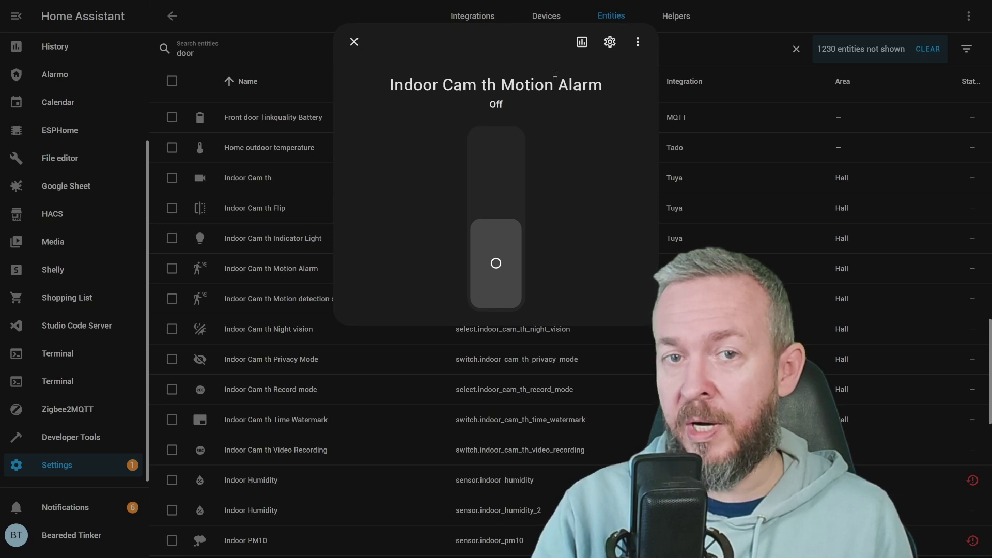
click(582, 43)
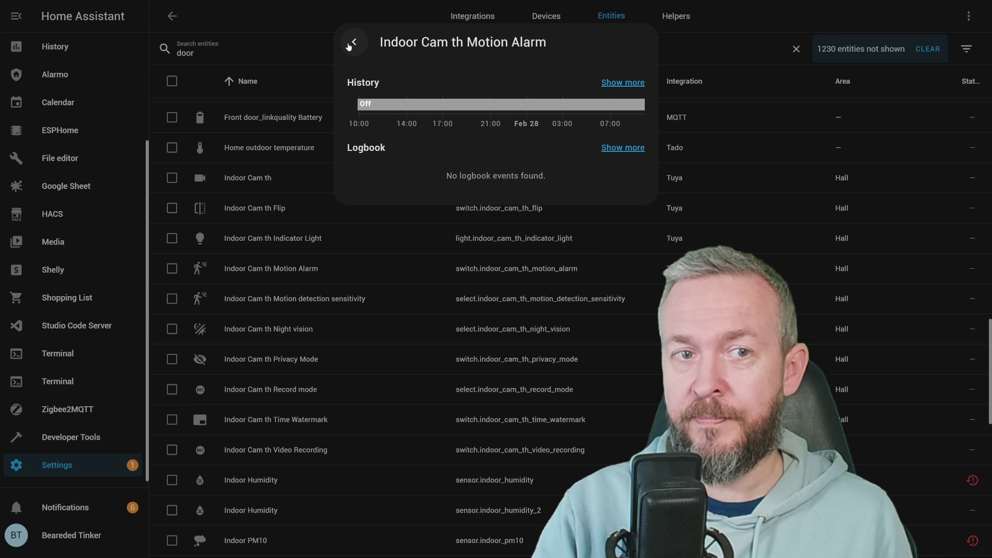
click(354, 42)
click(611, 43)
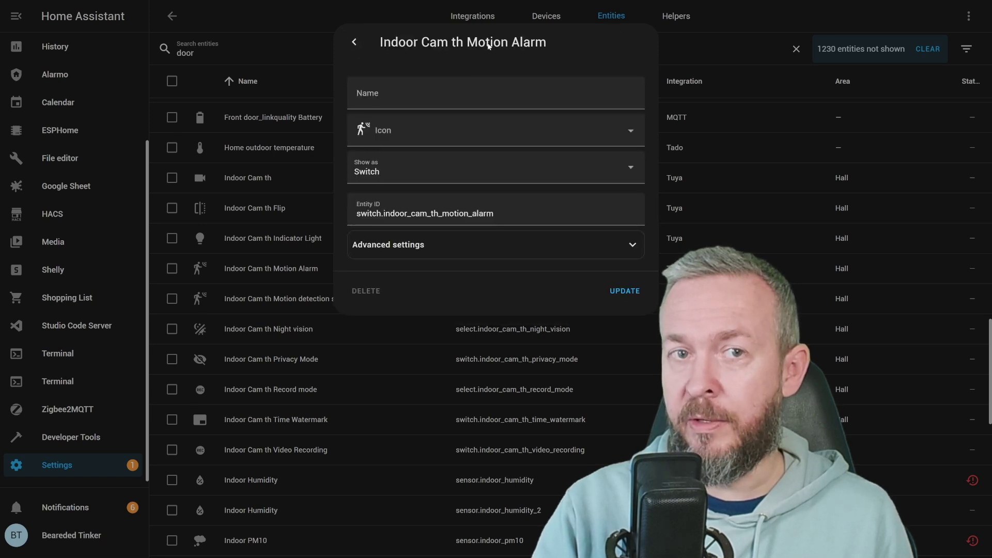
click(352, 45)
click(637, 42)
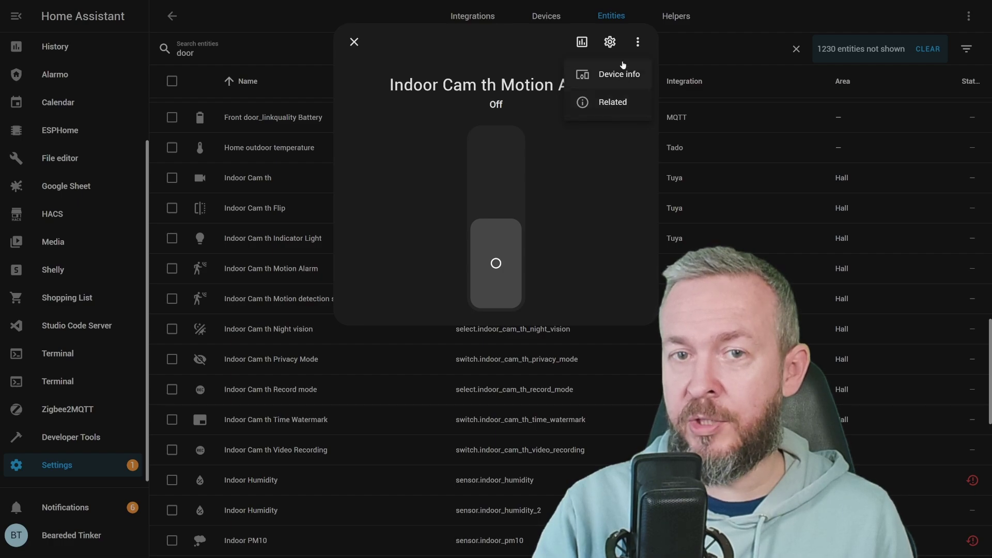
click(619, 78)
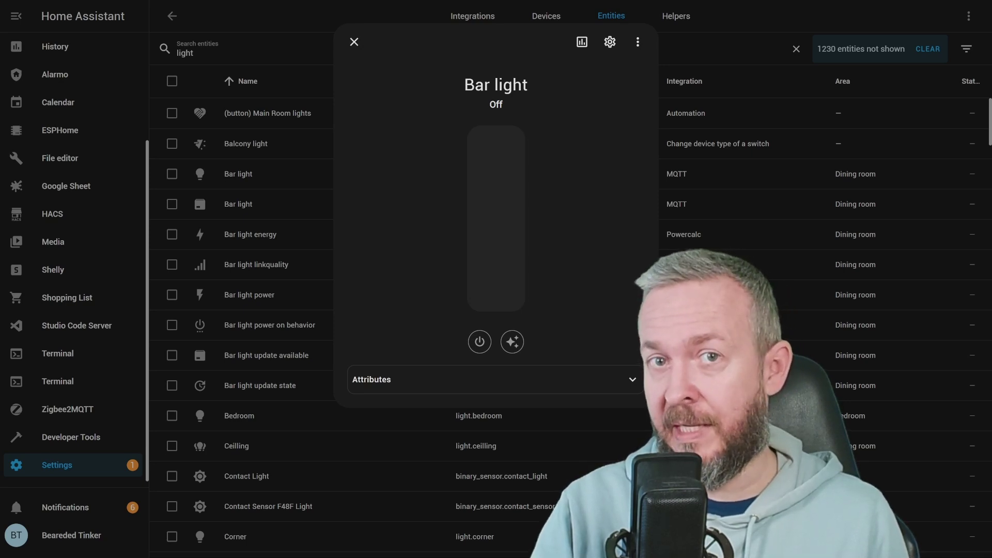
Turn Bar light on, dim it to 1% brightness, and open its effects list.
click(479, 341)
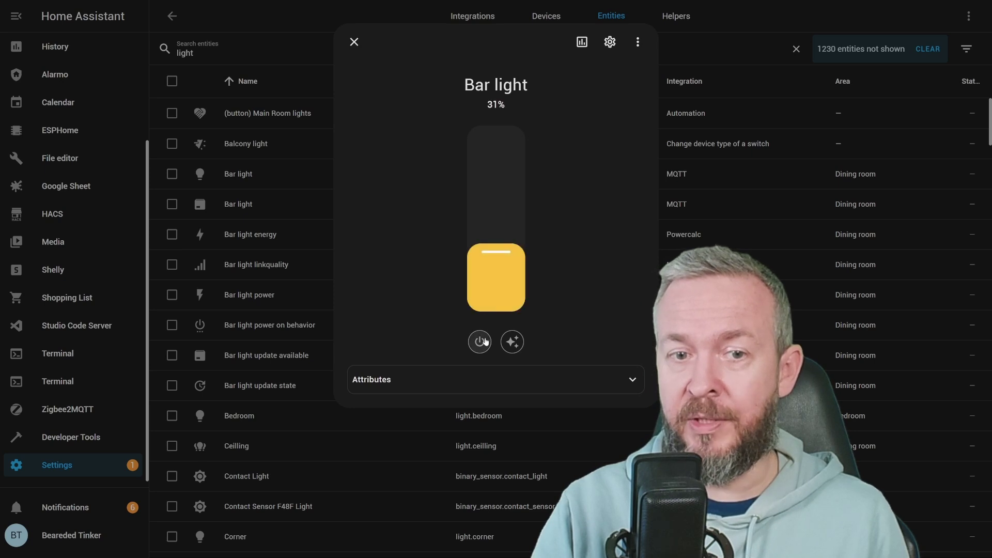
drag(490, 166, 500, 316)
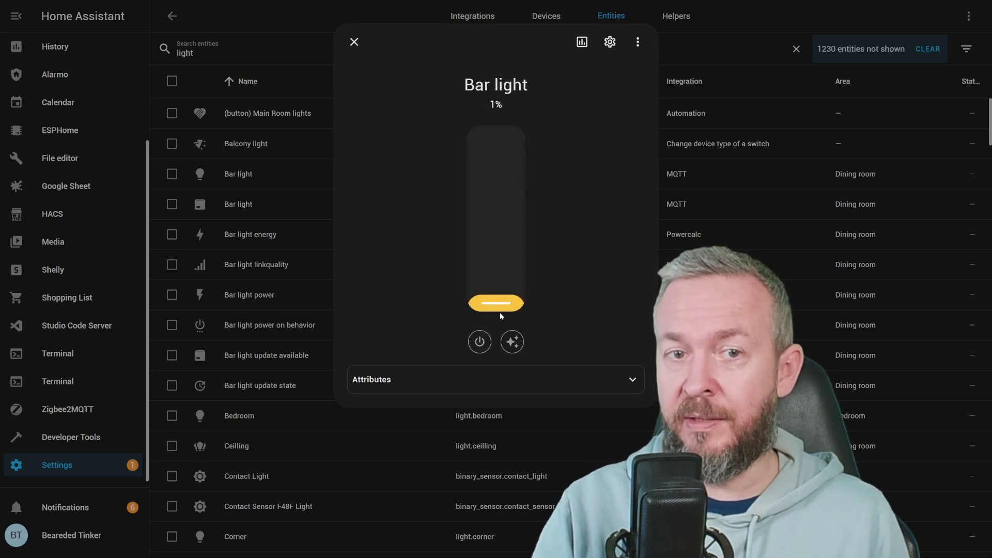
click(512, 342)
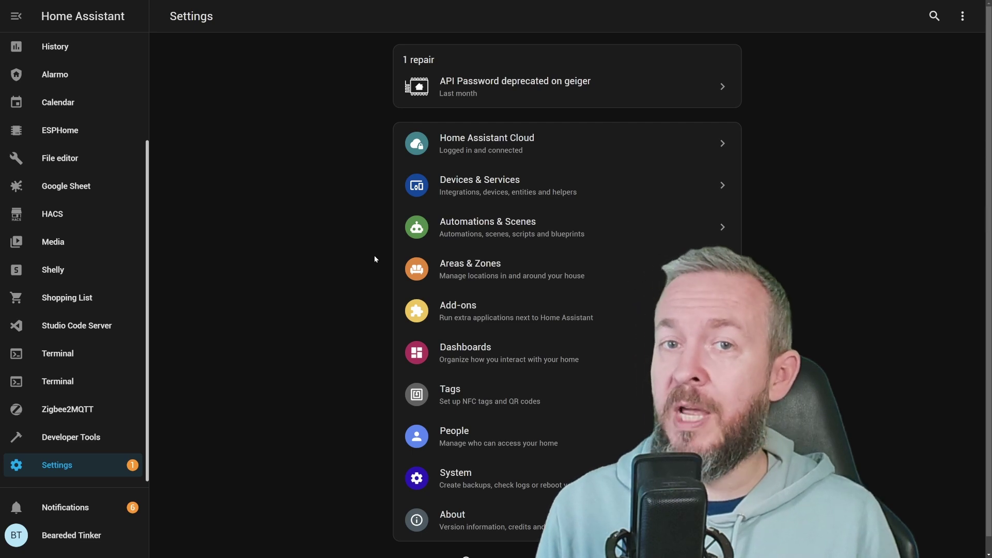
click(452, 188)
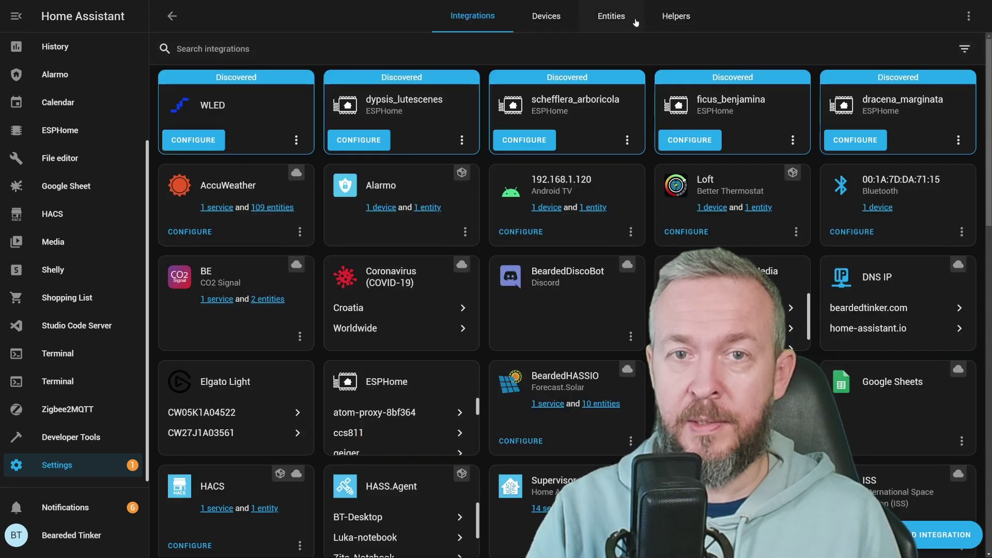
click(611, 16)
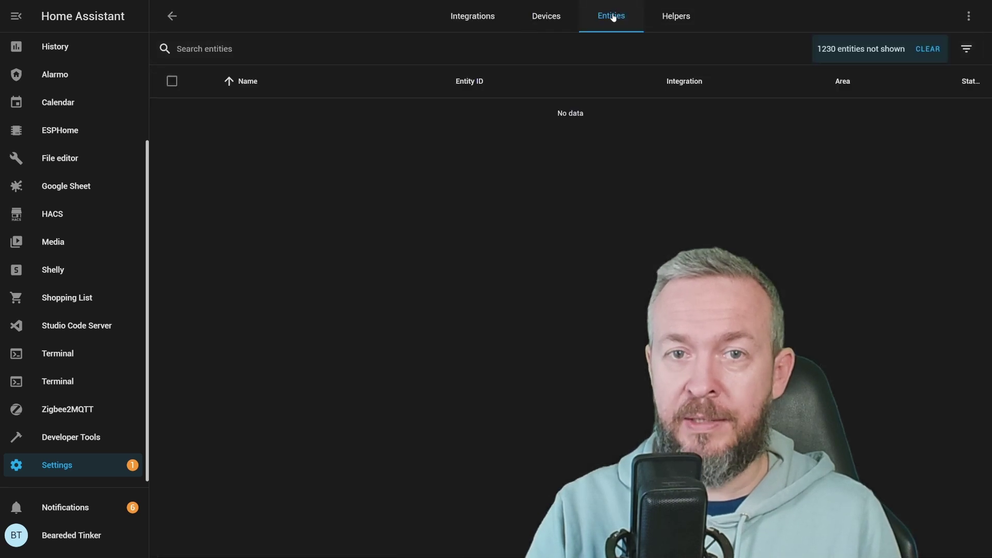
click(595, 48)
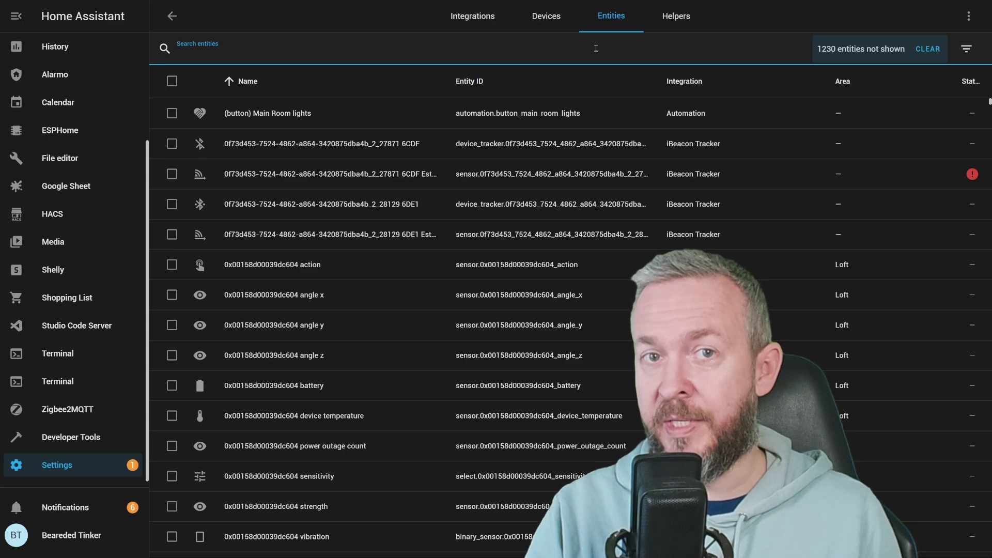
text(SHELLY)
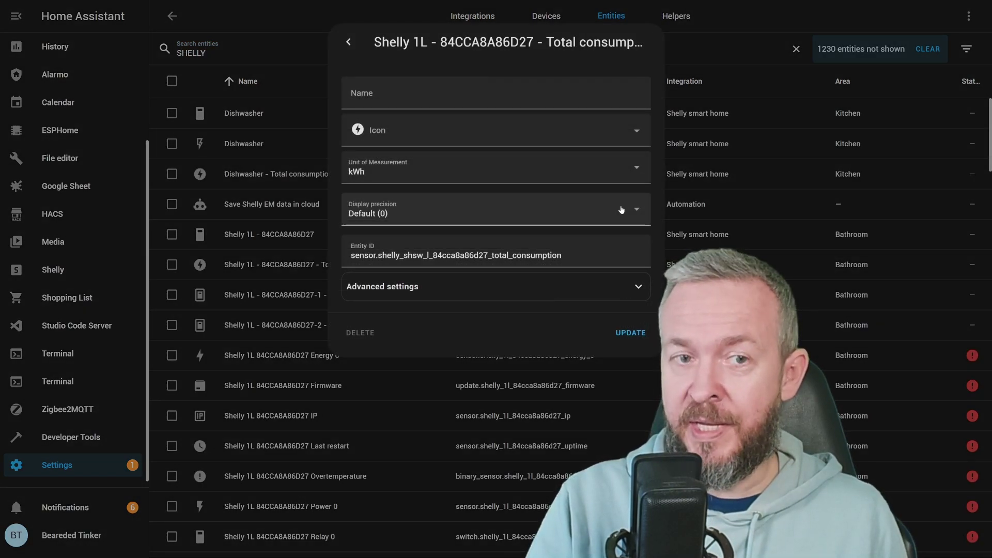
click(388, 213)
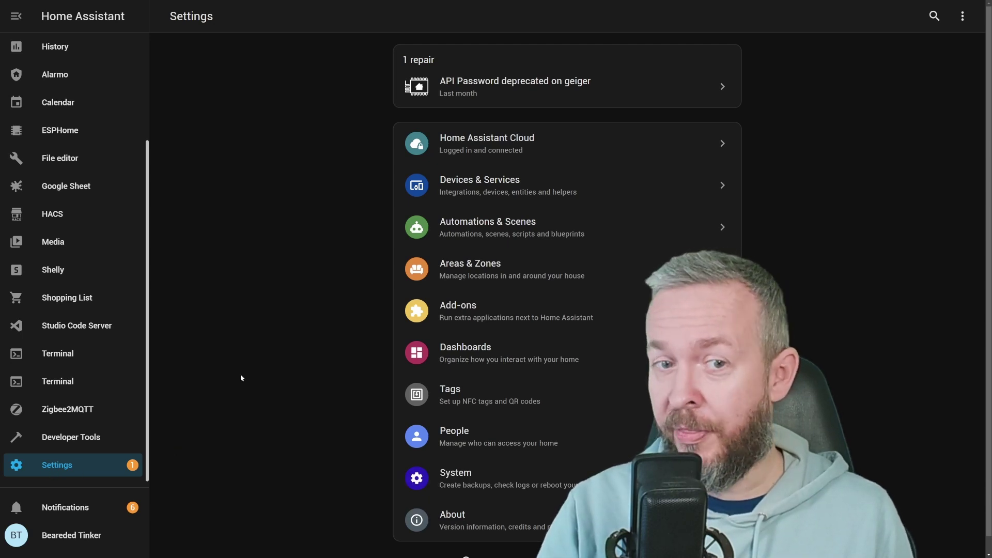
From the automations list, start a new empty automation via the Create automation dialog.
click(473, 230)
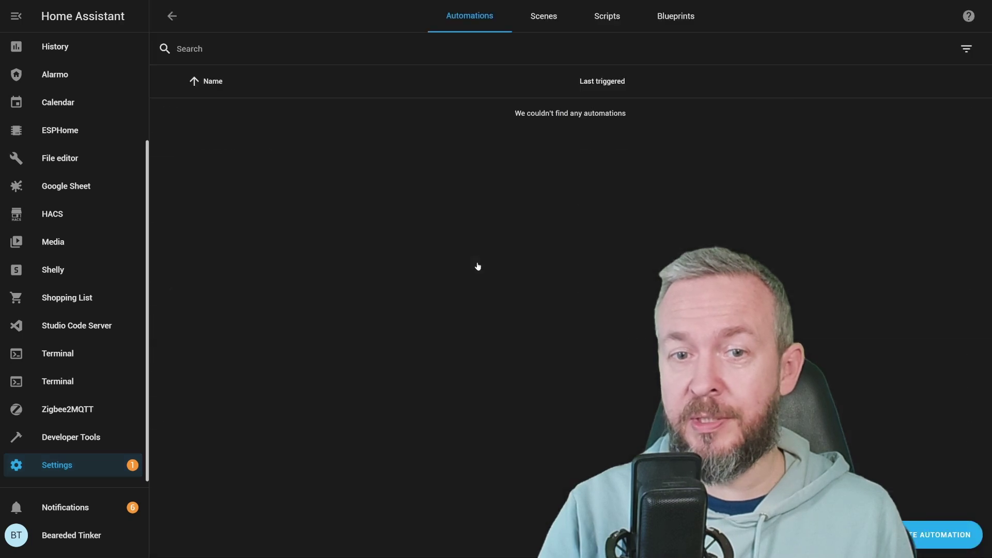
click(935, 535)
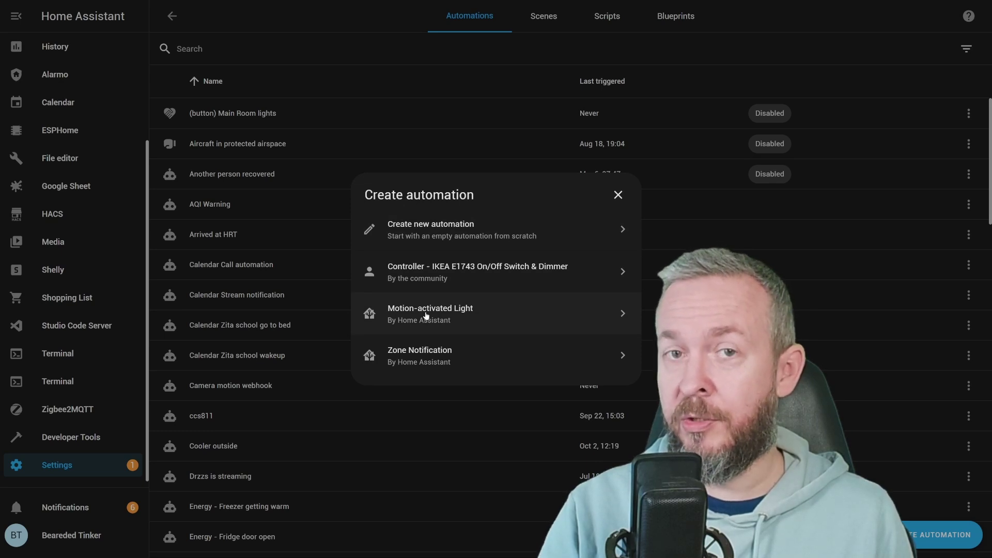
click(436, 227)
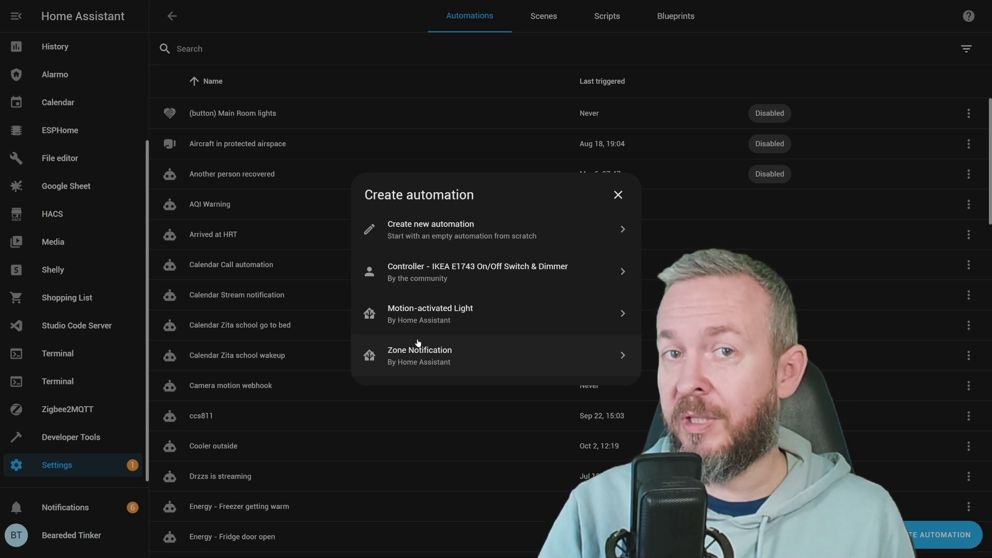
click(428, 235)
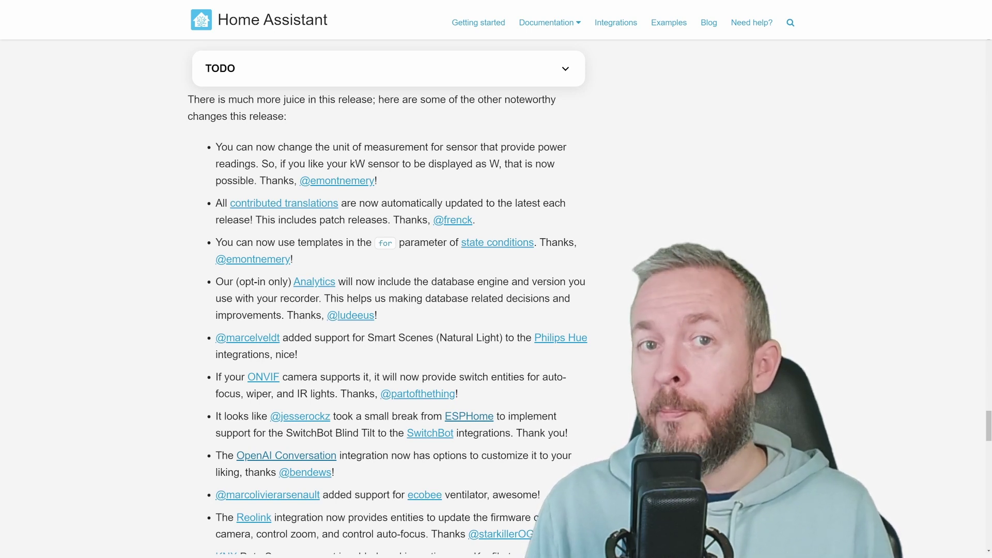
Scroll the 2023.3 release notes down to the New Integrations section.
scroll(387, 300, down, 5)
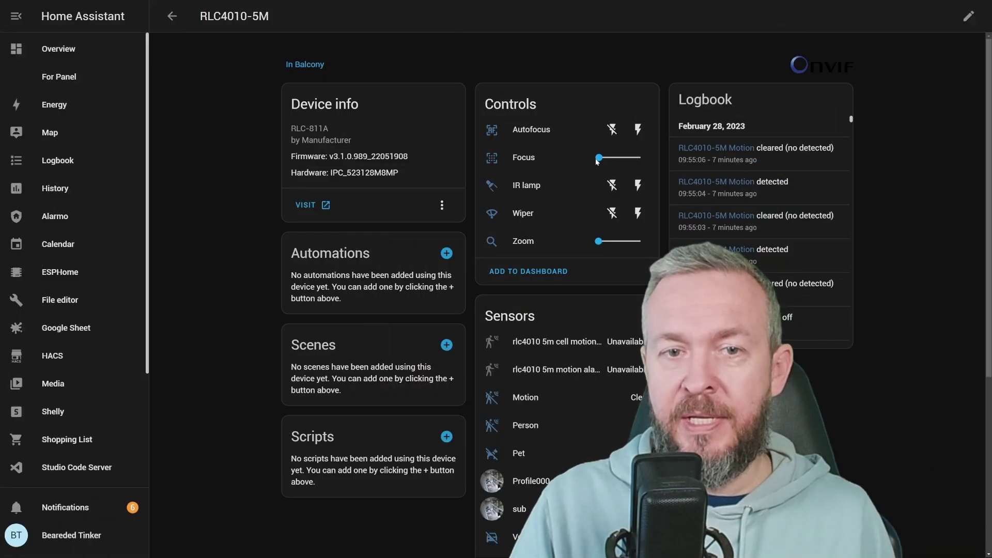
Push the RLC4010-5M camera's focus to maximum and set its zoom to 30.
drag(597, 161, 636, 160)
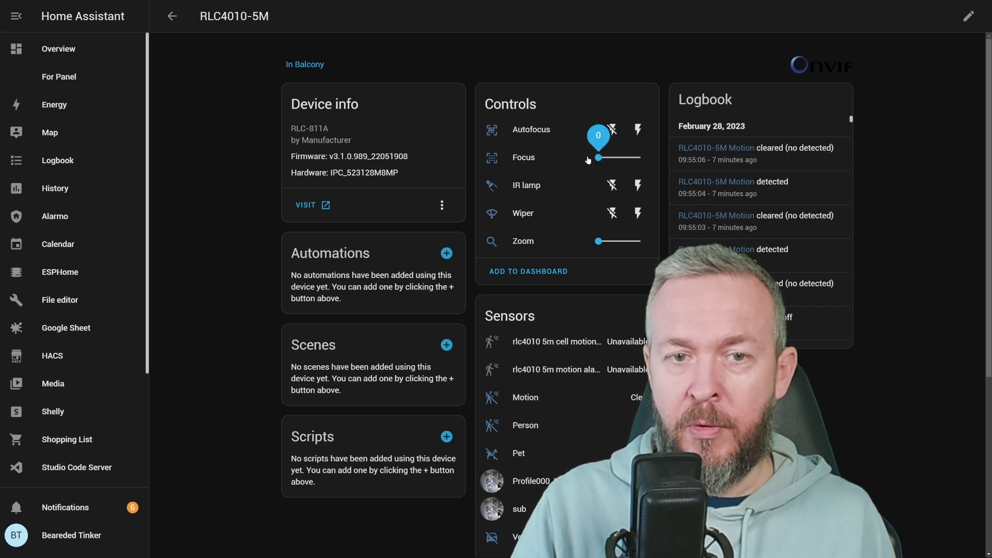
mouse_move(598, 242)
mouse_down()
mouse_move(633, 246)
mouse_move(599, 244)
mouse_up()
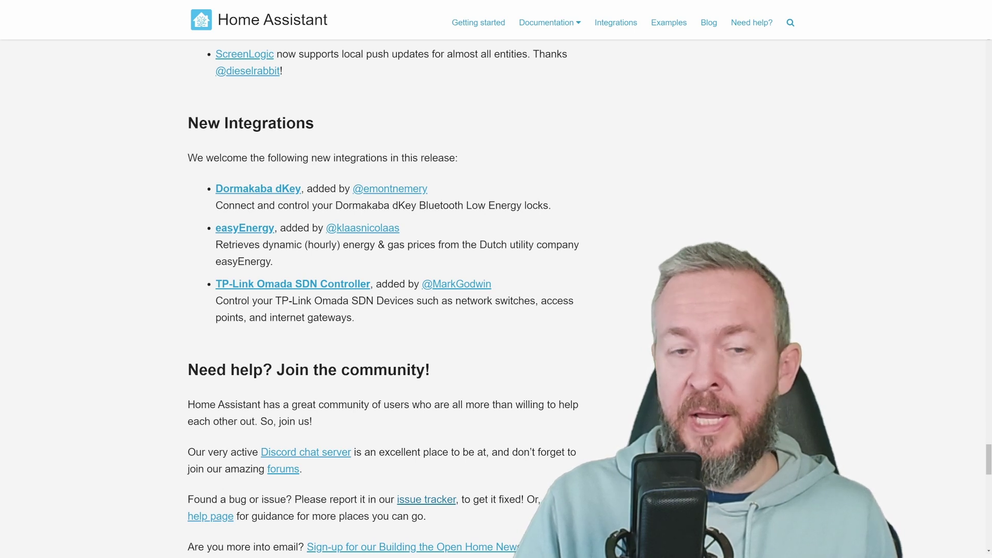
Expand the Assist / Conversation breaking change and select its exposed domains, climate through water_heater.
scroll(386, 298, down, 10)
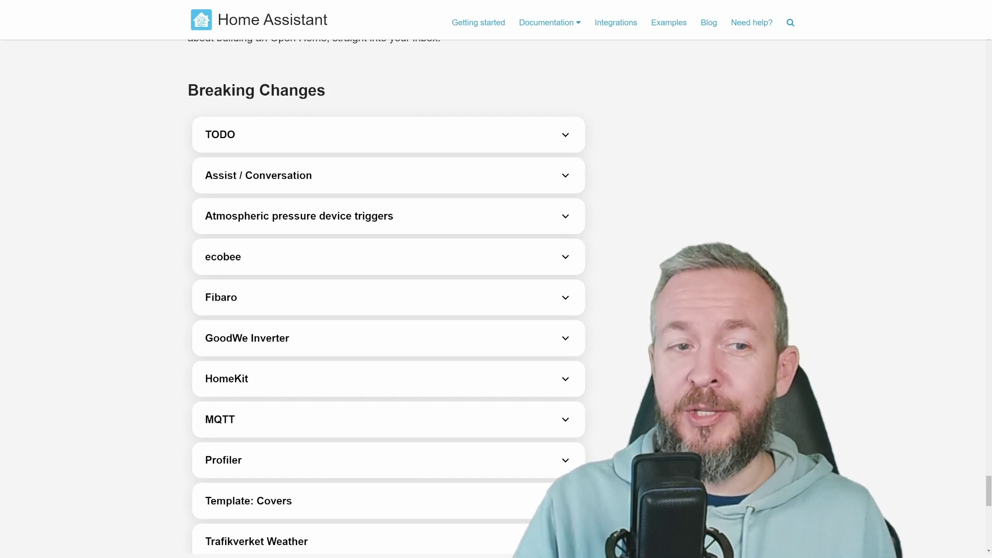
scroll(387, 299, down, 5)
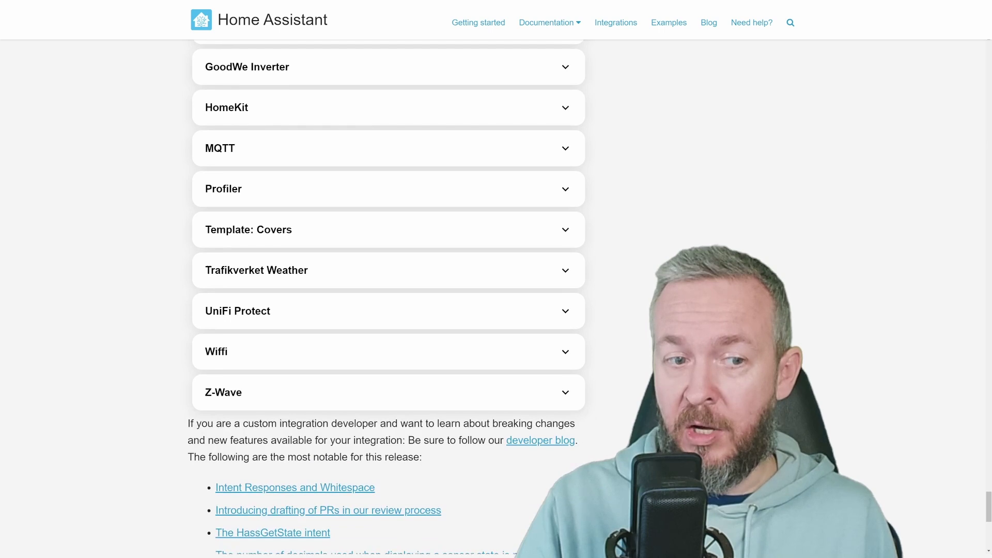
scroll(389, 297, up, 5)
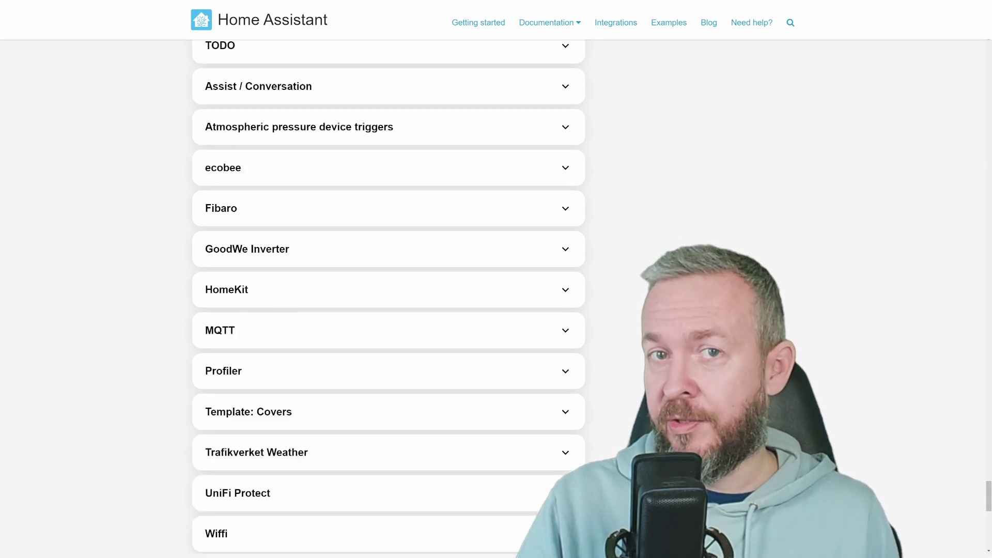
click(286, 183)
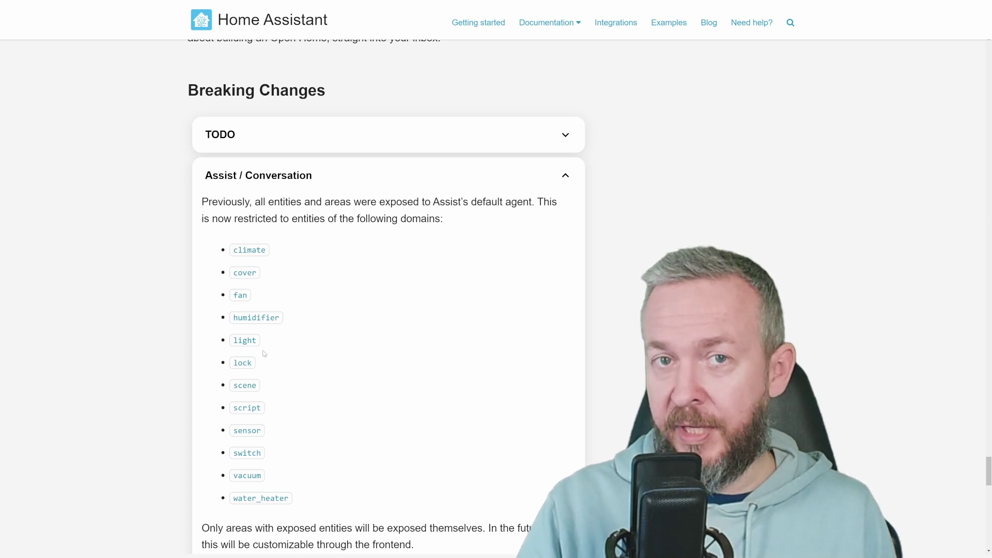
drag(223, 253, 308, 498)
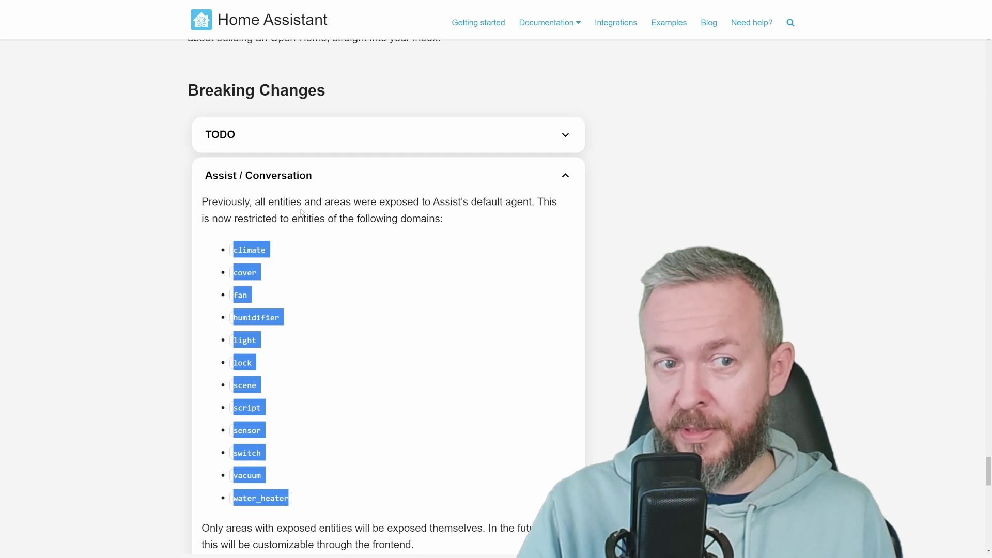
Scroll the Breaking Changes down to the MQTT section on None and empty numeric values.
scroll(243, 326, down, 8)
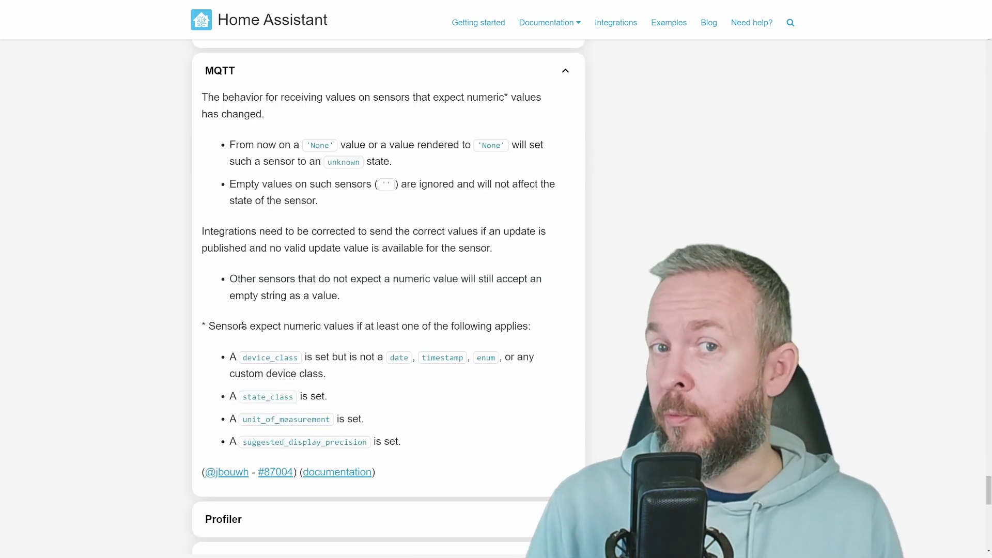